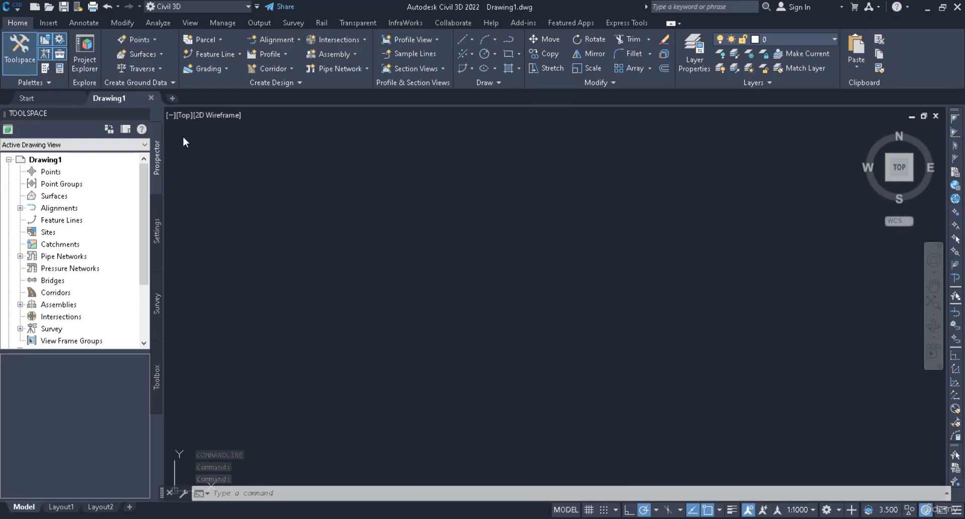
Step: Close the blank drawing and open the Supporting File drawing
left_click(152, 98)
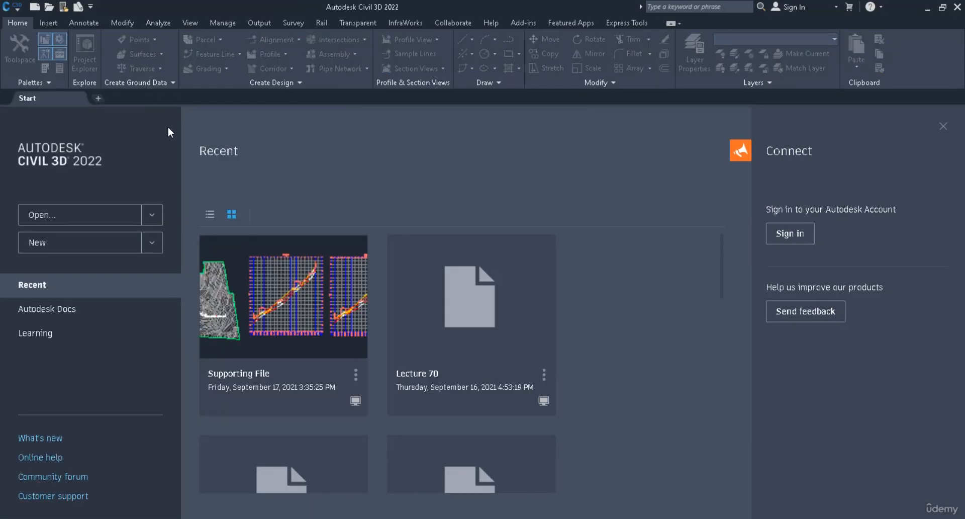
left_click(927, 9)
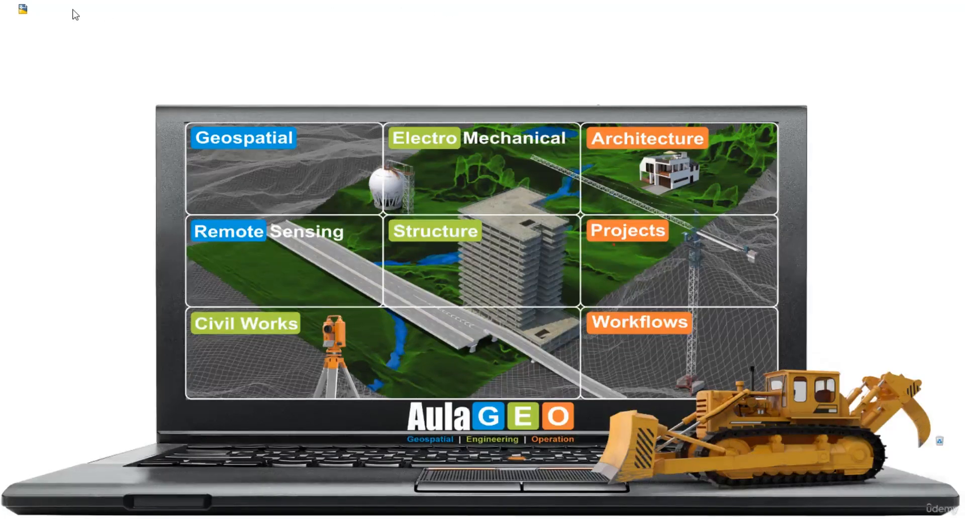
left_click_drag(96, 165, 100, 514)
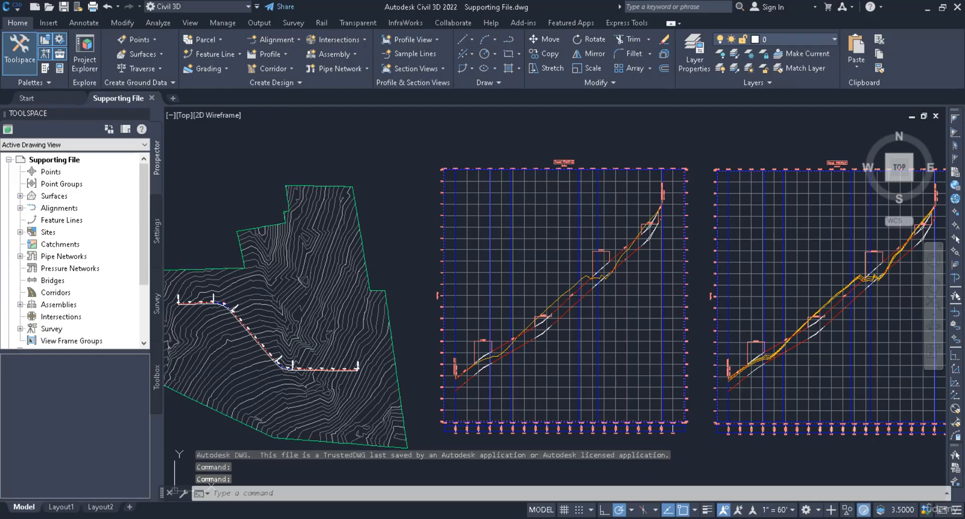
Step: Open the Road1 profile view's properties and set its object style to Profile View
middle_click_drag(542, 366, 669, 361)
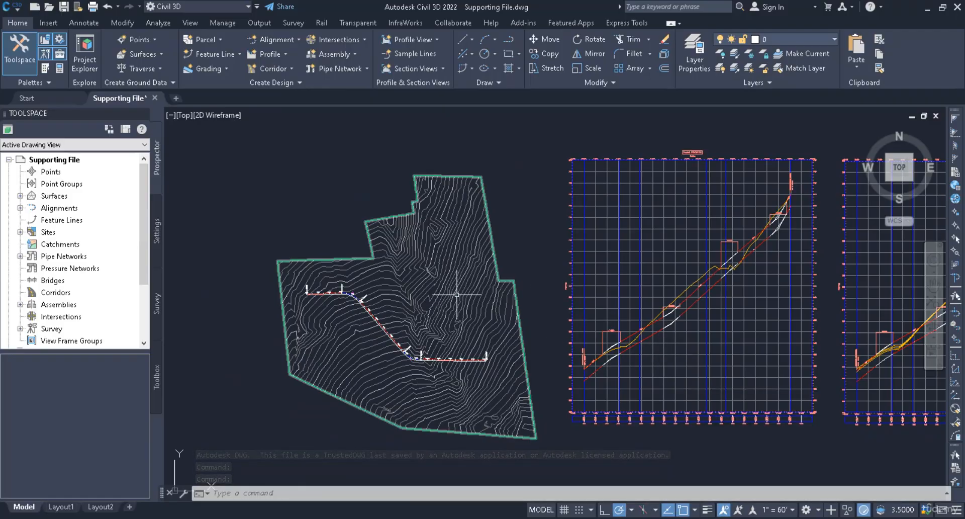
left_click(605, 200)
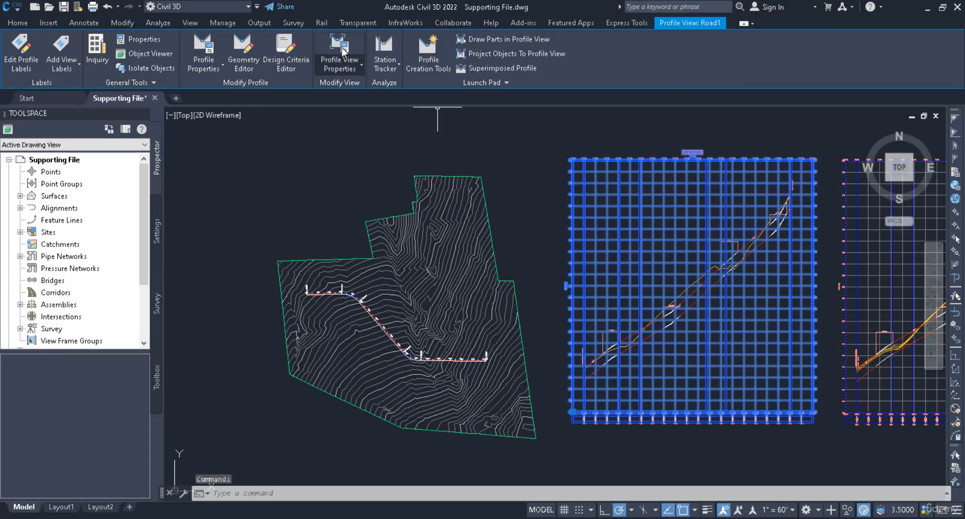
left_click(341, 49)
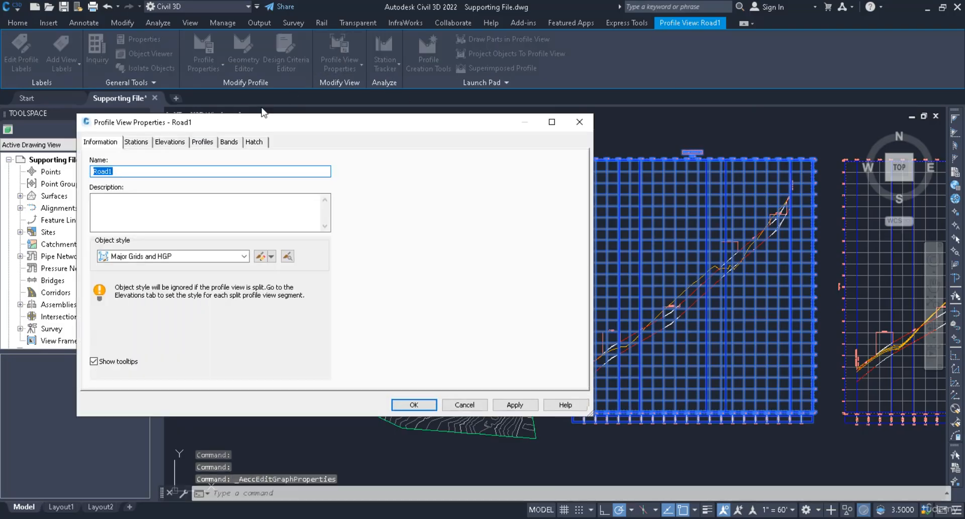
left_click(159, 255)
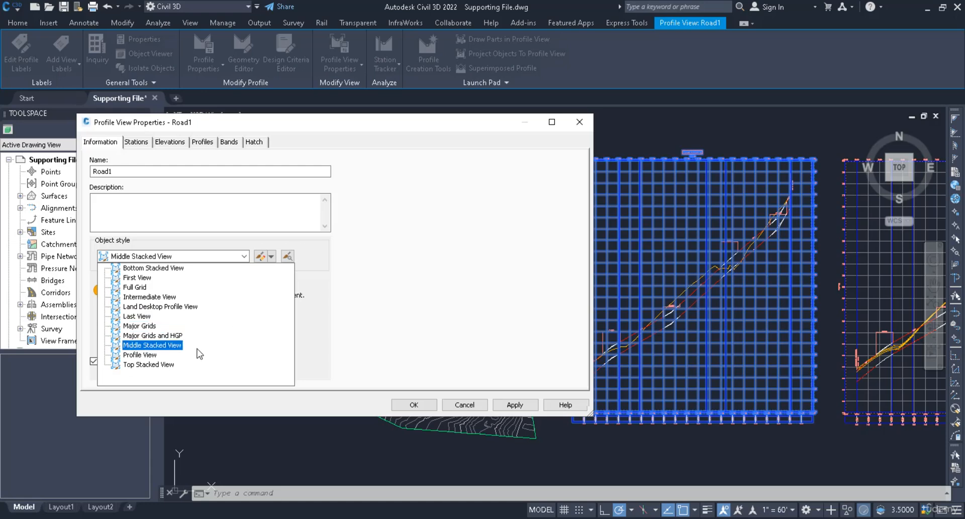
left_click(166, 360)
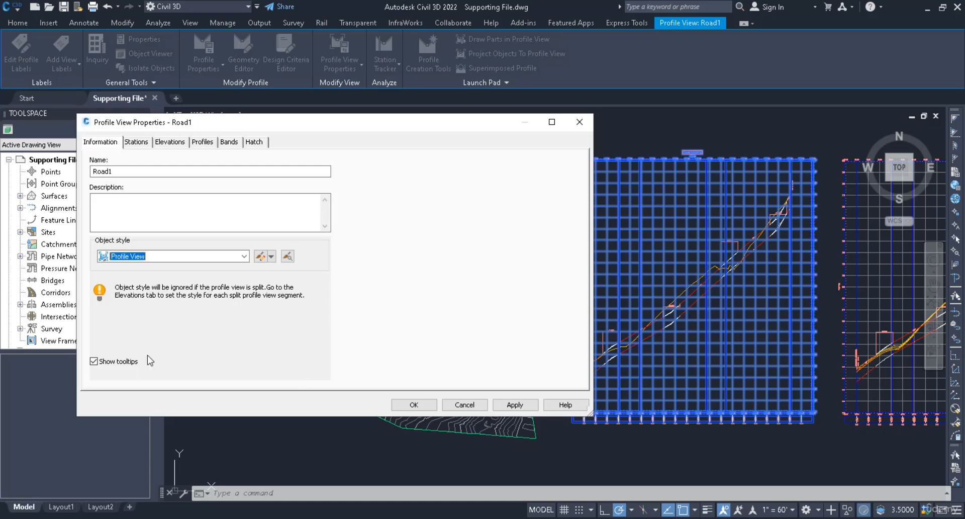
Step: Copy the current profile view style and name the copy 0. Profile View
left_click(271, 256)
left_click(282, 283)
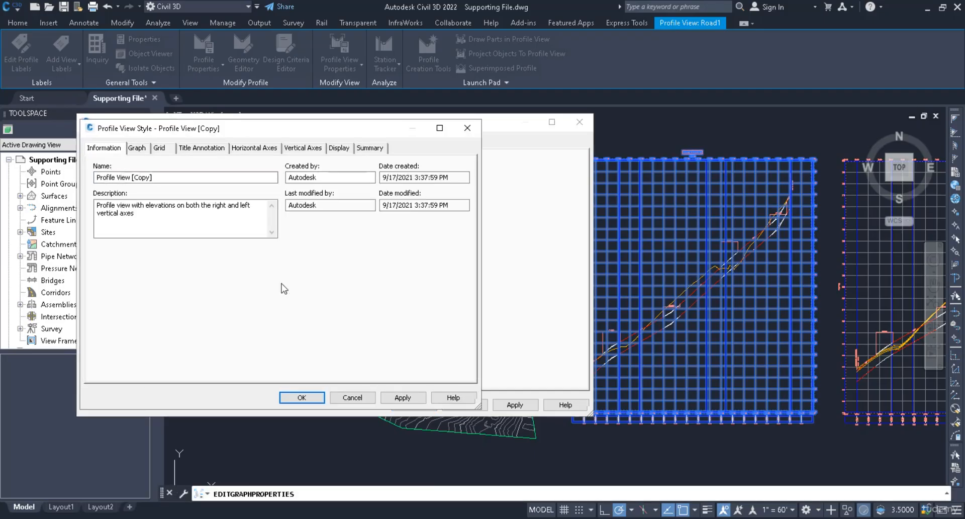
left_click_drag(155, 177, 95, 177)
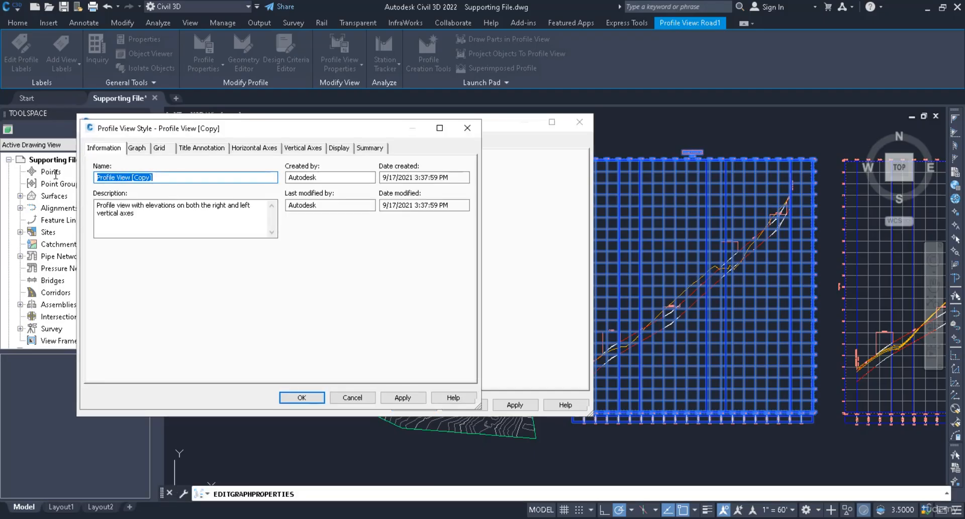
type("0. P")
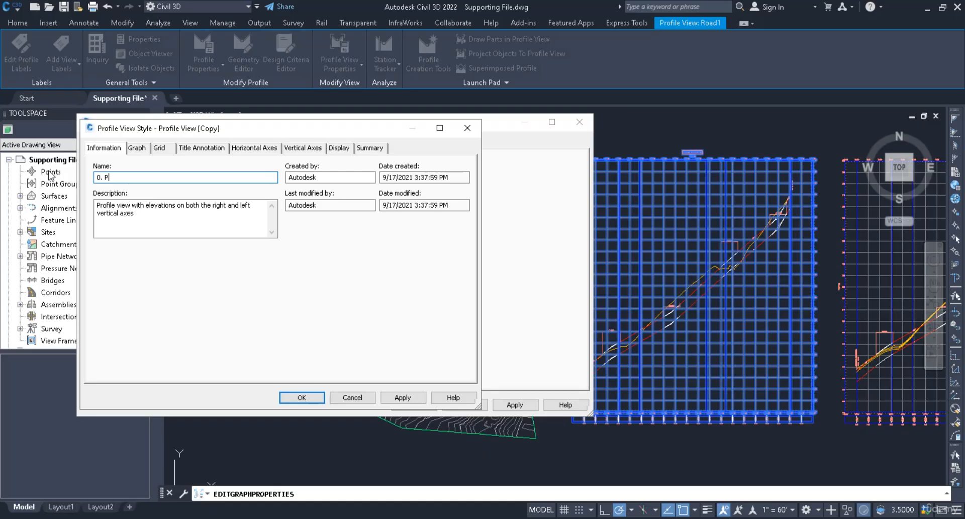
type("rofile View")
double_click(337, 179)
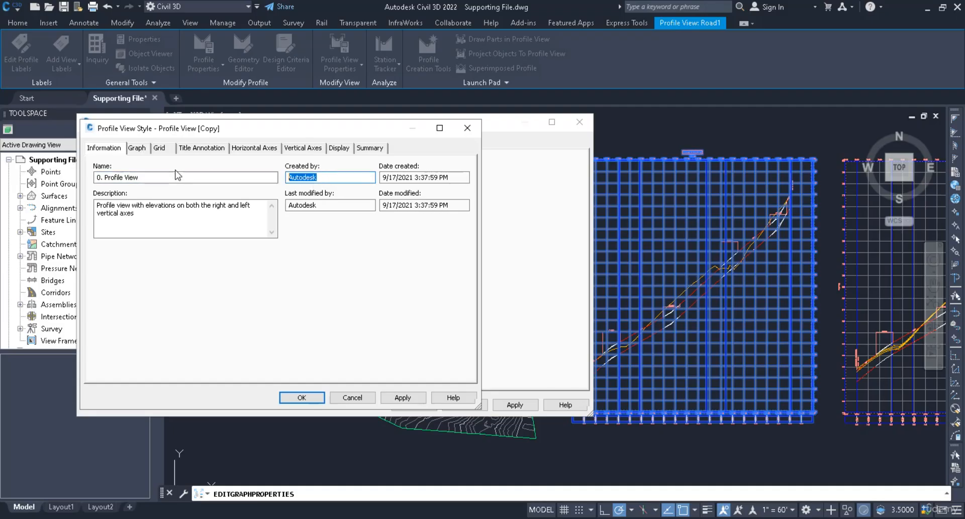
type("Aula GEO")
Step: Set the style's vertical exaggeration to 1, apply it, and apply the style to the profile view
left_click(139, 147)
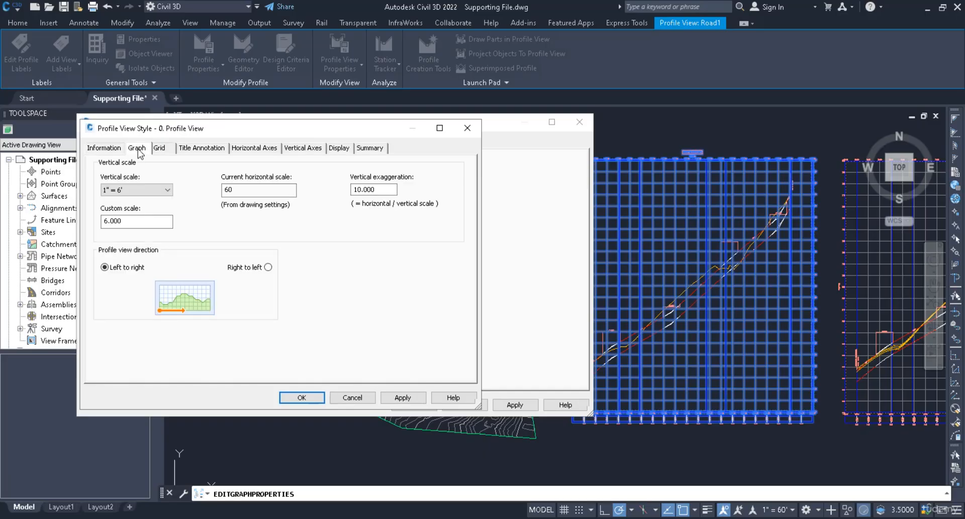
left_click(154, 190)
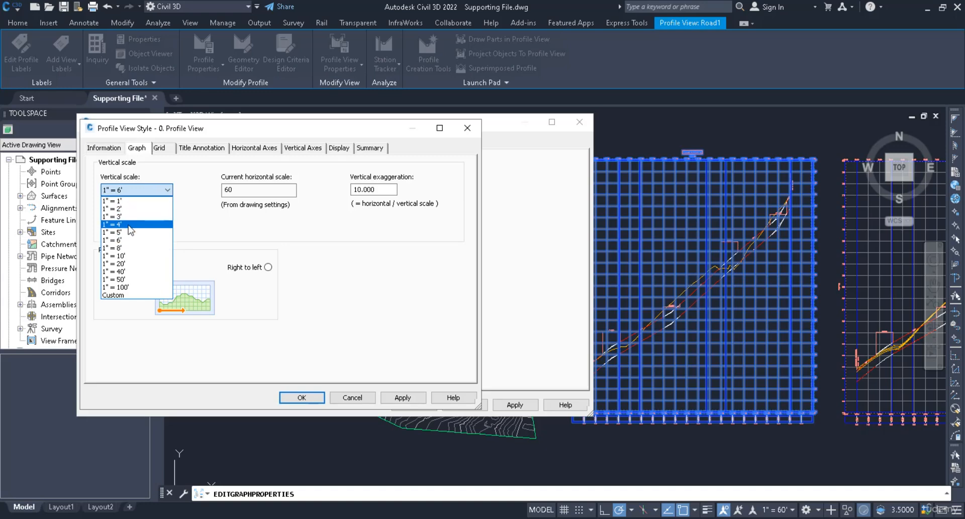
left_click(126, 241)
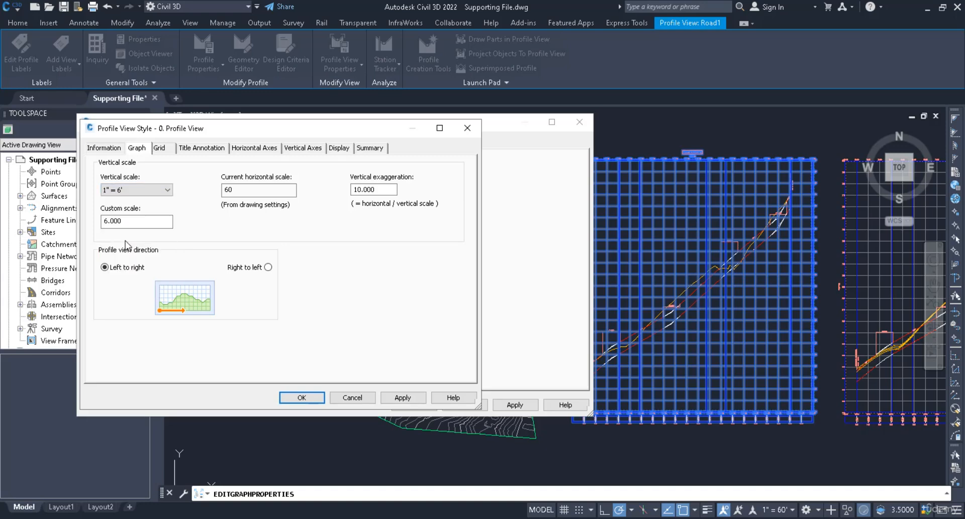
double_click(237, 191)
key("Tab")
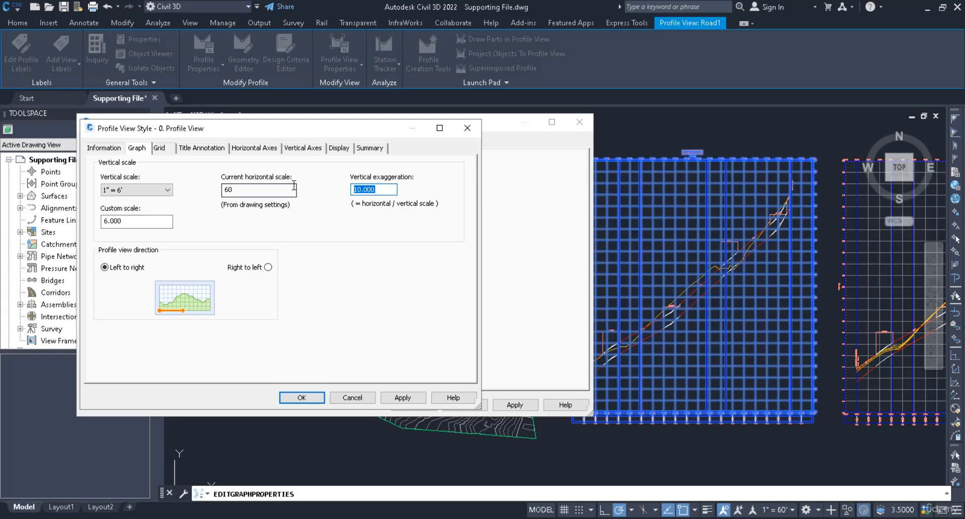
type("1")
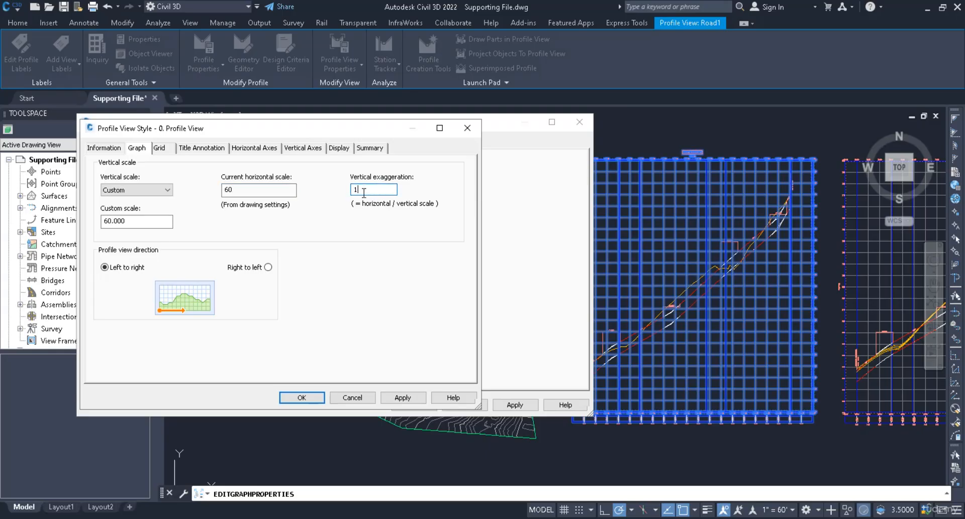
left_click(398, 398)
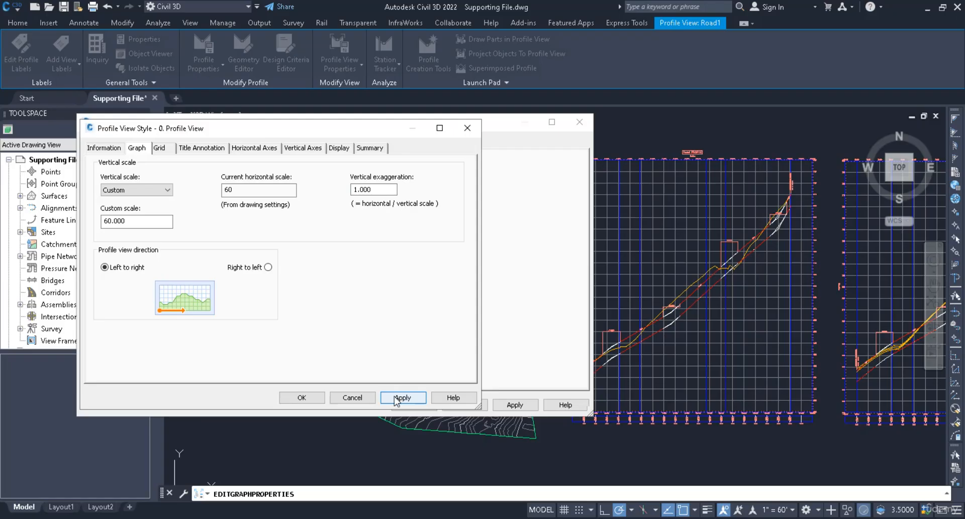
left_click(317, 397)
left_click(508, 407)
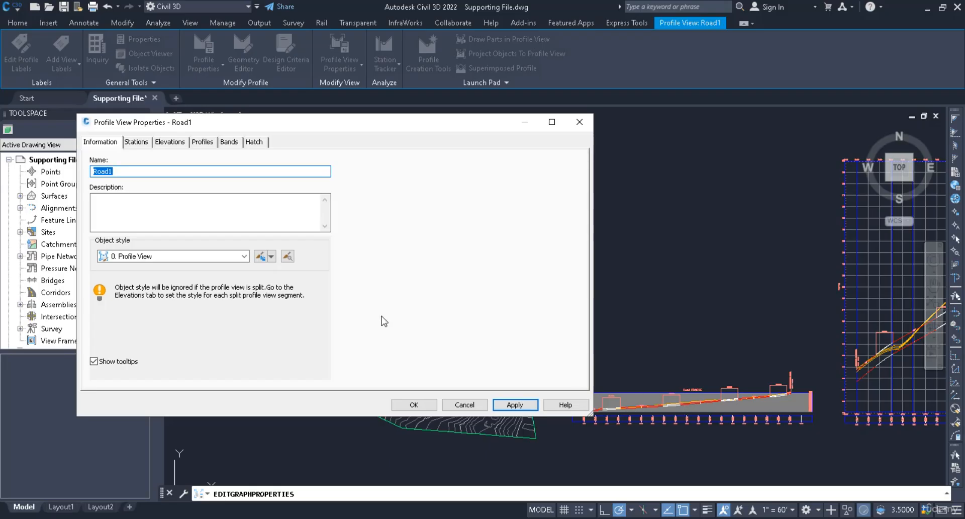
Step: Copy the style again, set the copy's vertical exaggeration to 10, and apply it to the profile view
left_click(265, 256)
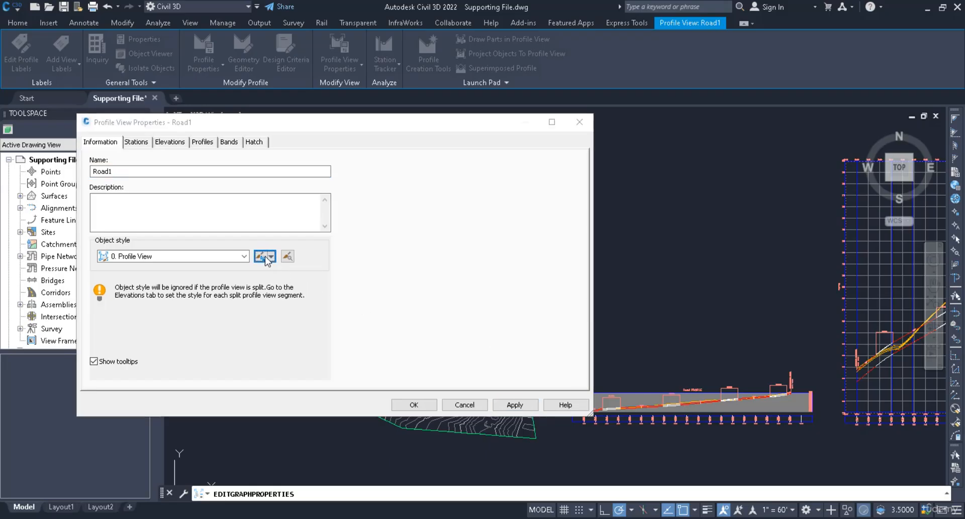
double_click(375, 191)
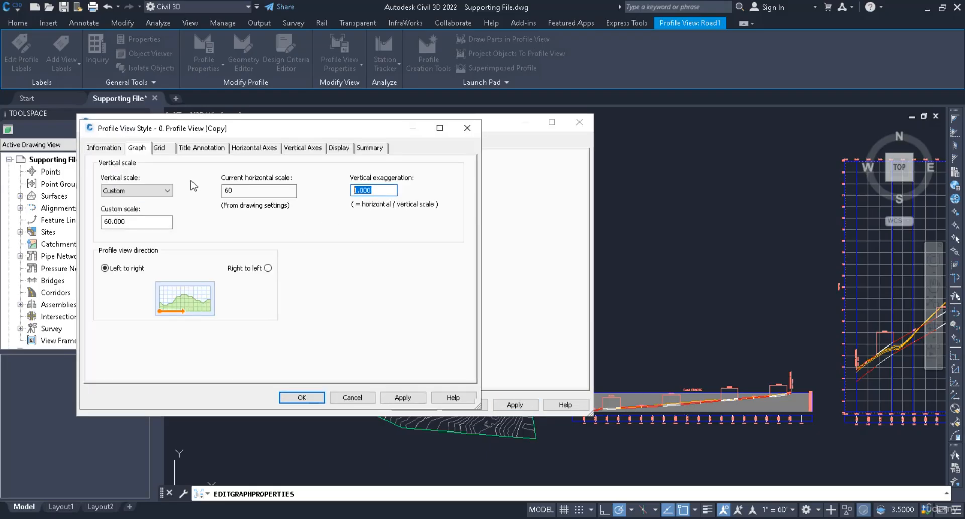
type("10")
left_click(404, 398)
left_click(317, 402)
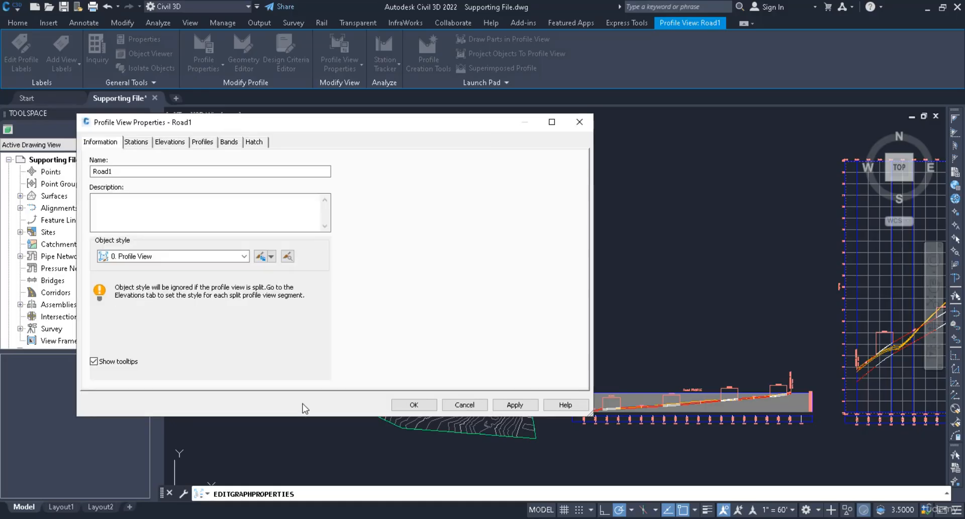
left_click(508, 405)
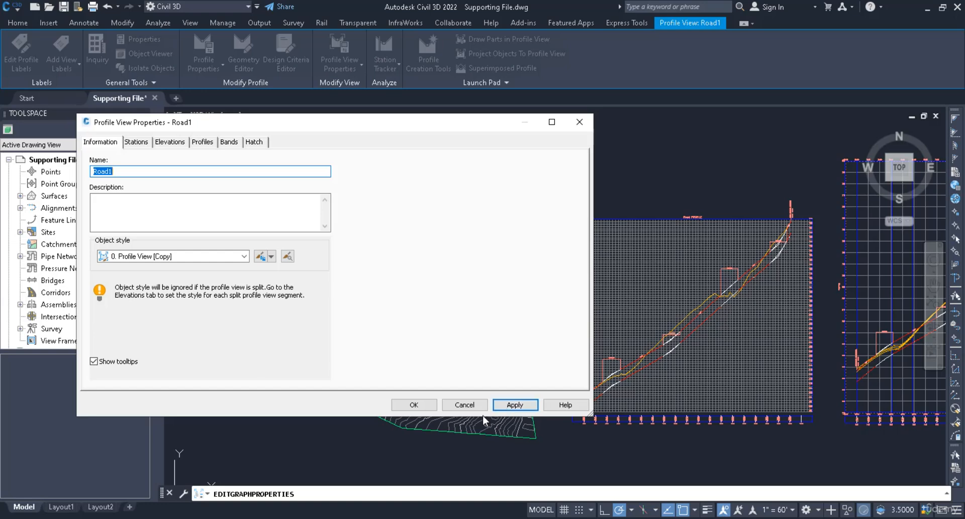
left_click(414, 405)
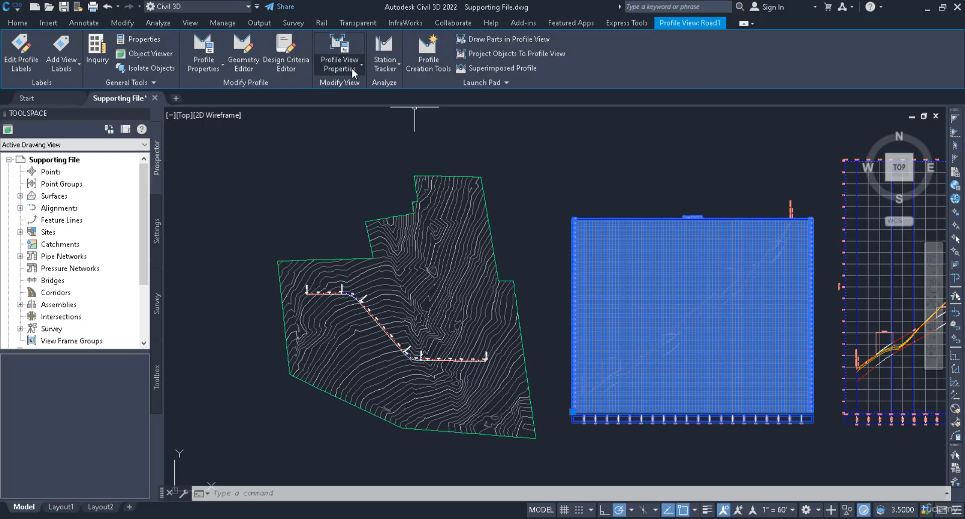
Step: Edit the profile view style to clip both the vertical and horizontal grids, and apply
left_click(350, 68)
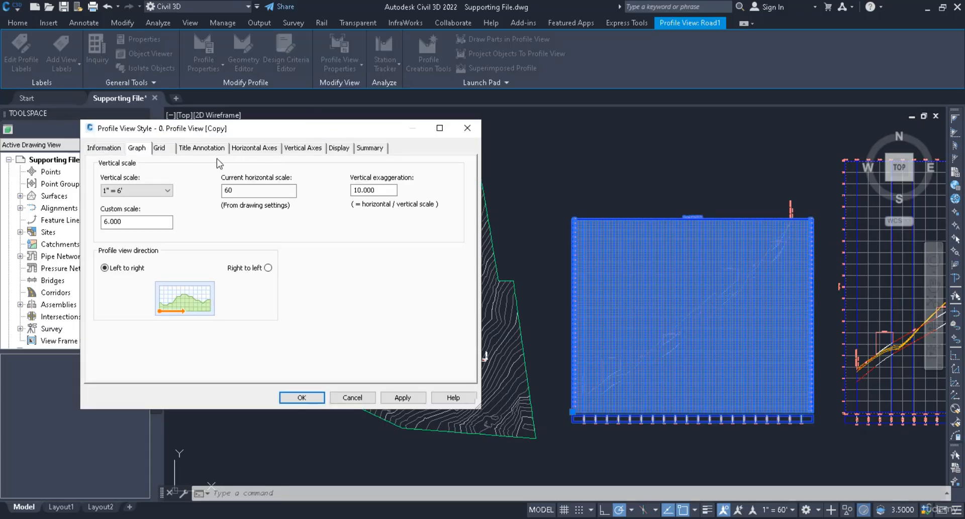
left_click(164, 147)
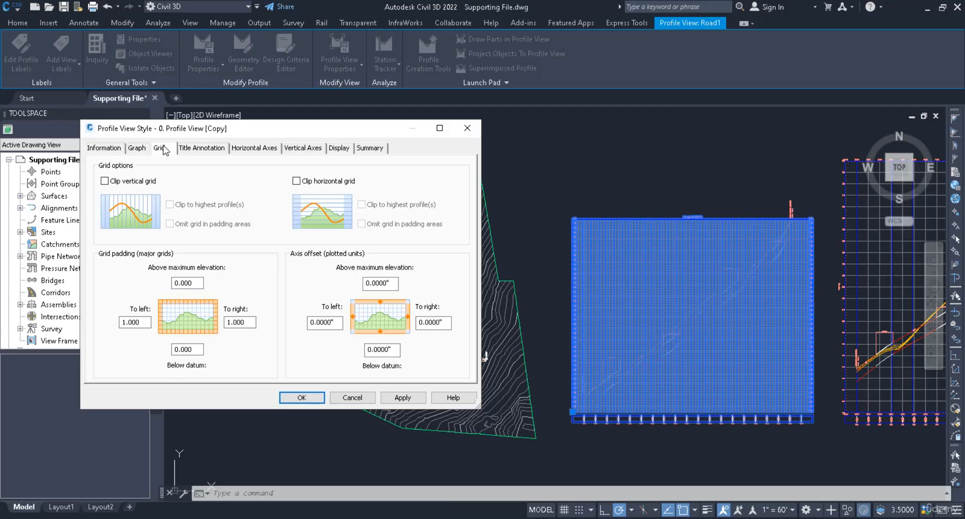
left_click(136, 180)
left_click(296, 181)
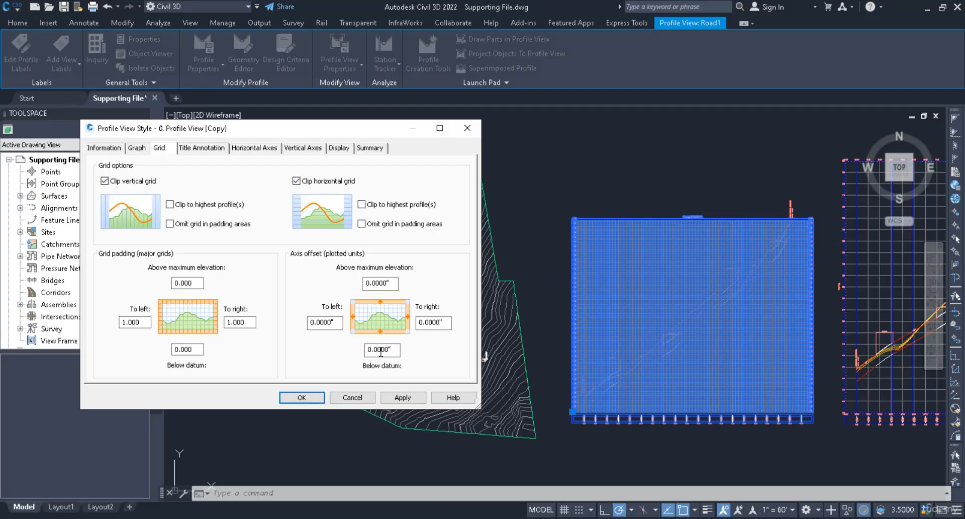
left_click(402, 397)
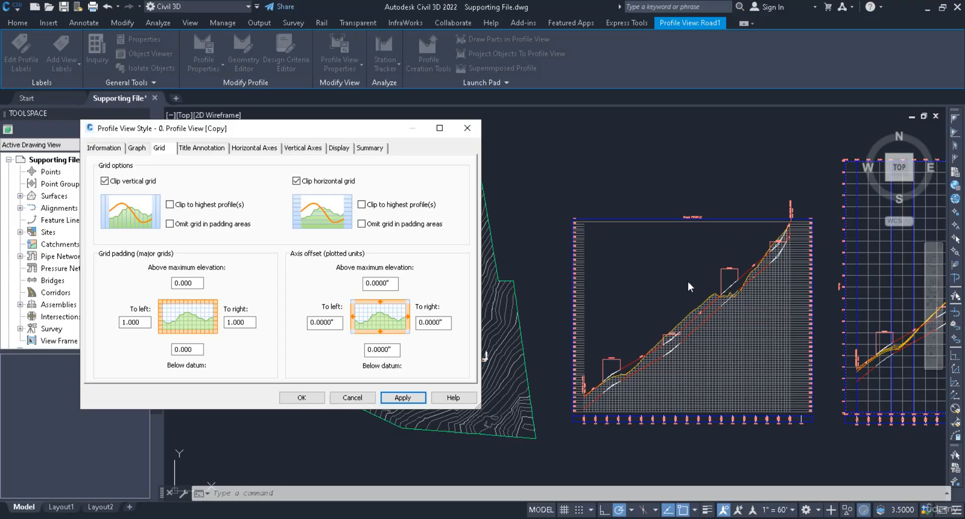
Step: Enable clipping to the highest profile for both grids and apply
left_click(169, 204)
left_click(374, 206)
left_click(411, 397)
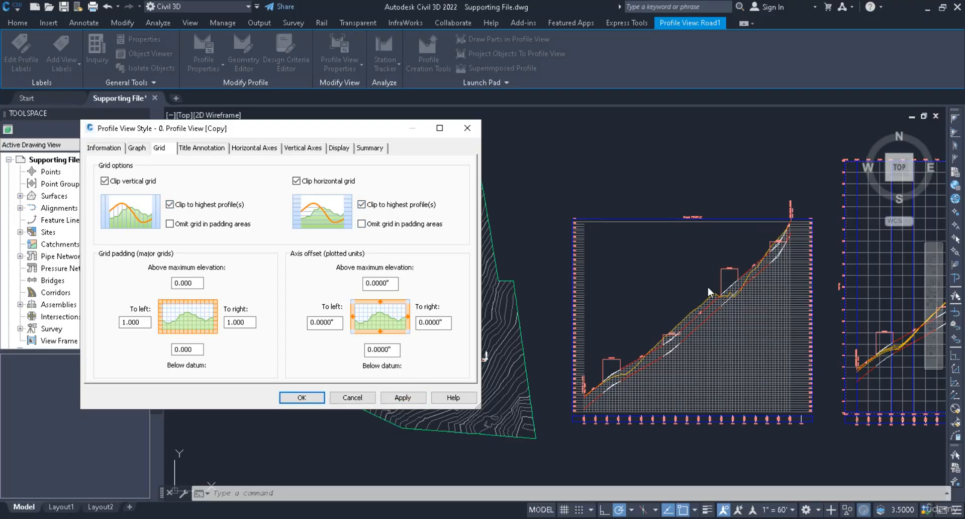
Step: Disable clipping to the highest profile for both grids and apply
left_click(382, 204)
left_click(201, 204)
left_click(402, 397)
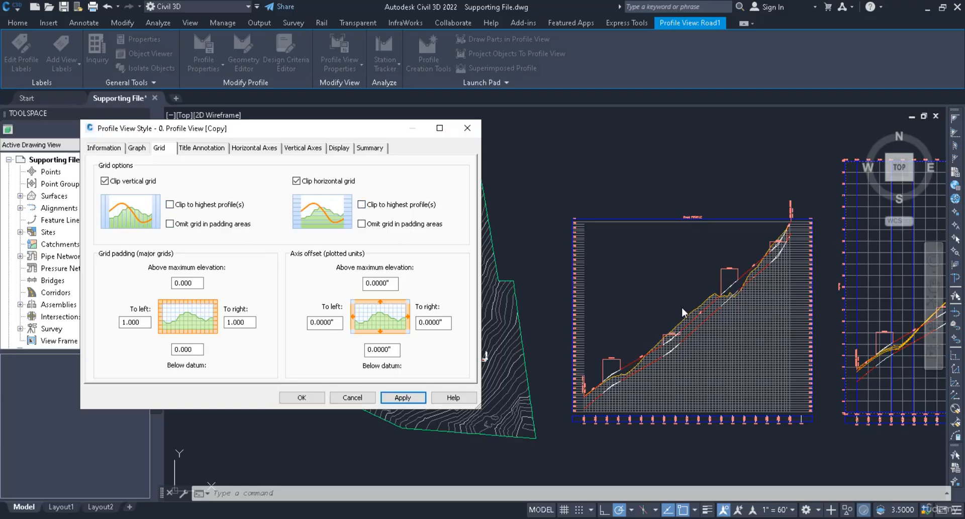
Step: Omit the grid in padding areas for both vertical and horizontal grids, and apply
left_click(175, 225)
left_click(361, 224)
left_click(402, 397)
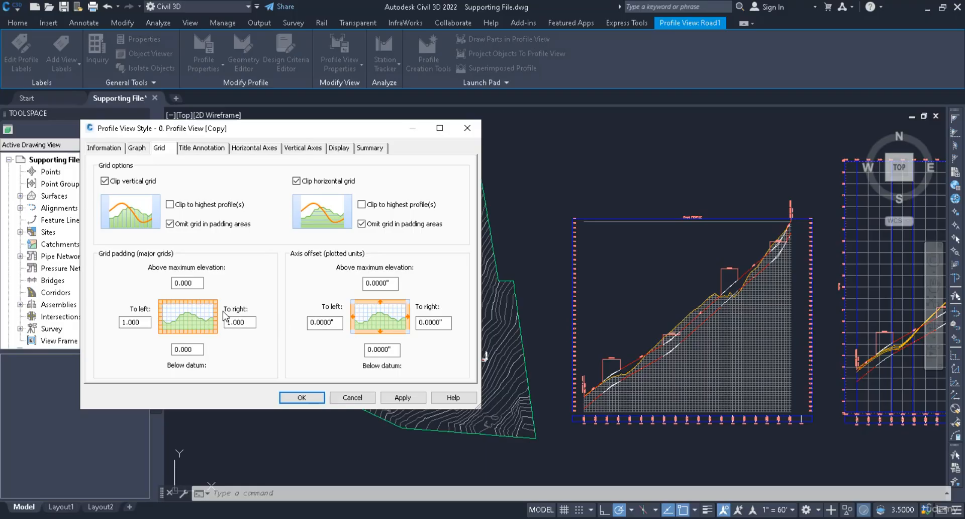
Step: Set the grid padding above maximum elevation to 10 and apply
double_click(200, 282)
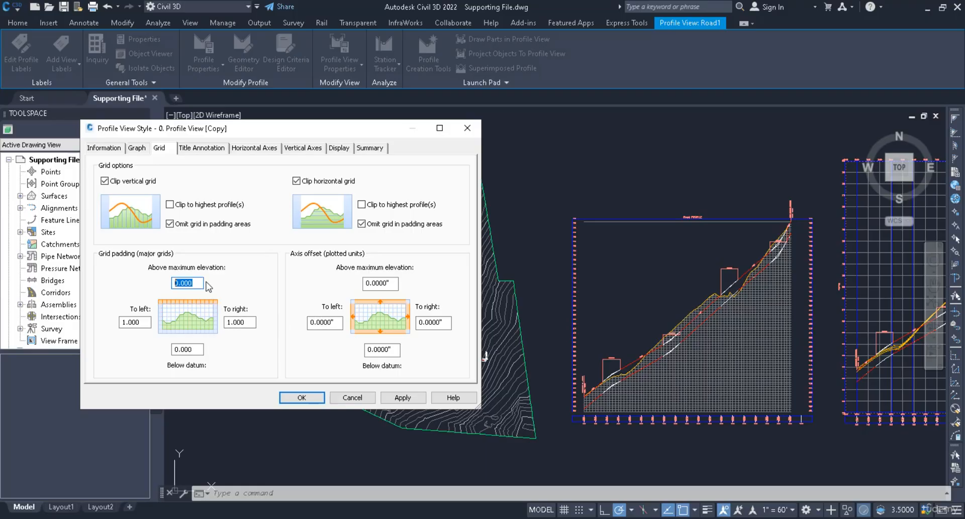
type("10")
left_click(403, 397)
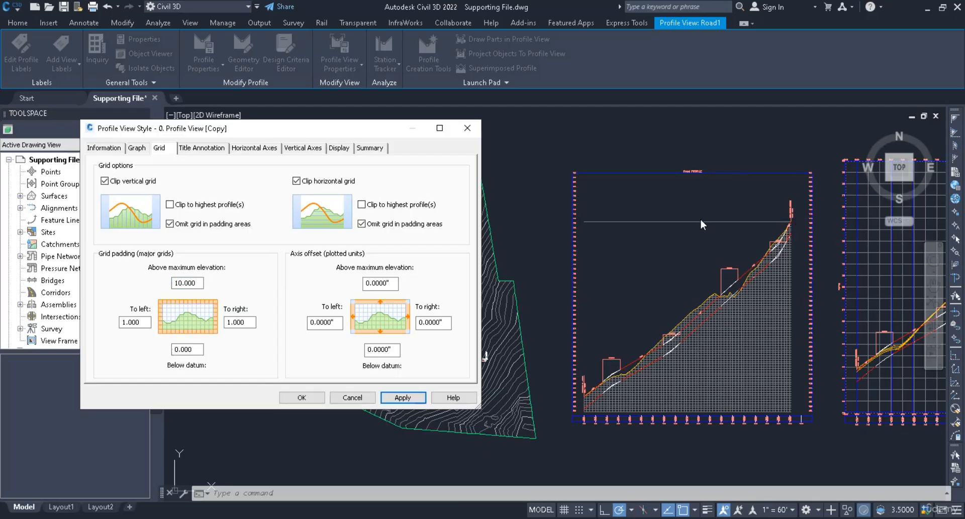
Step: Set the grid padding above maximum elevation back to 0 and close the style dialog
left_click_drag(197, 285, 130, 285)
type("0")
key("Return")
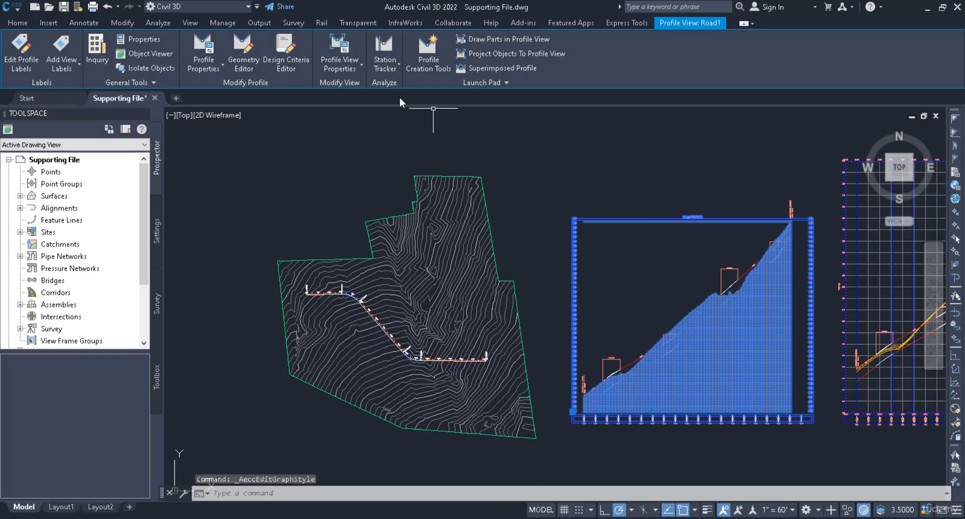
Step: Reopen the profile view style and set the grid padding to the left to 5, then apply
left_click(341, 64)
left_click(354, 116)
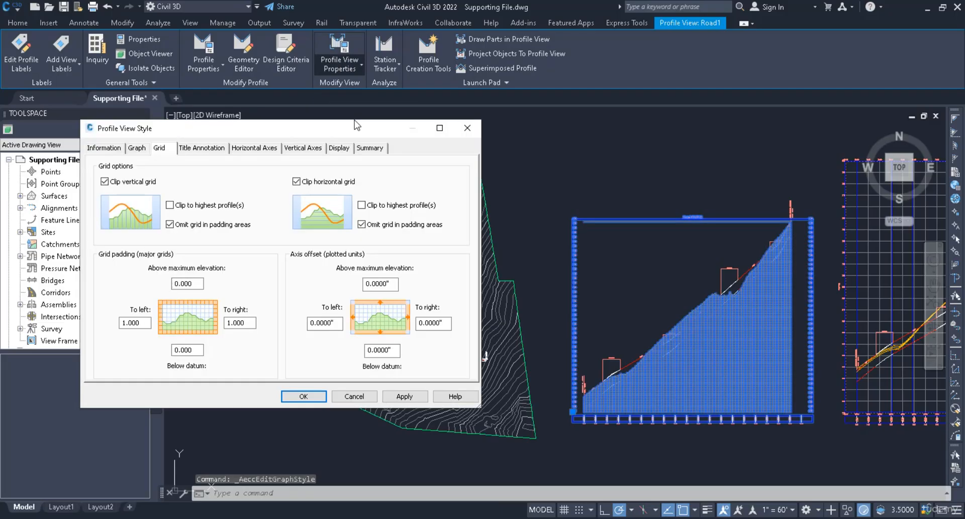
left_click_drag(137, 323, 75, 327)
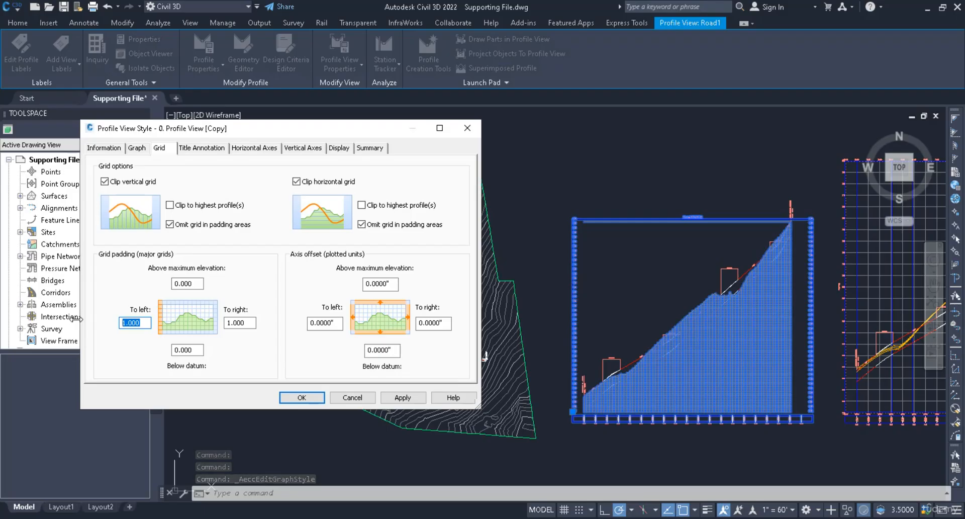
type("5")
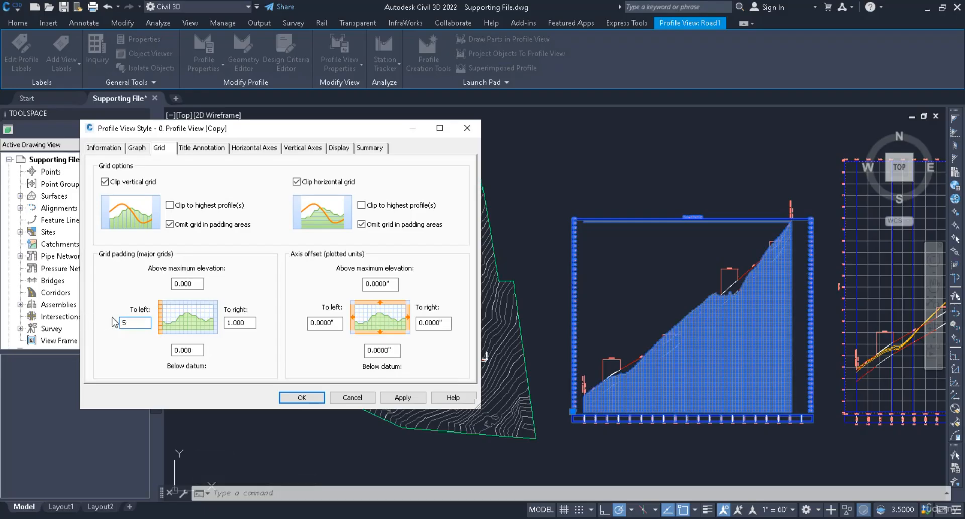
left_click(396, 397)
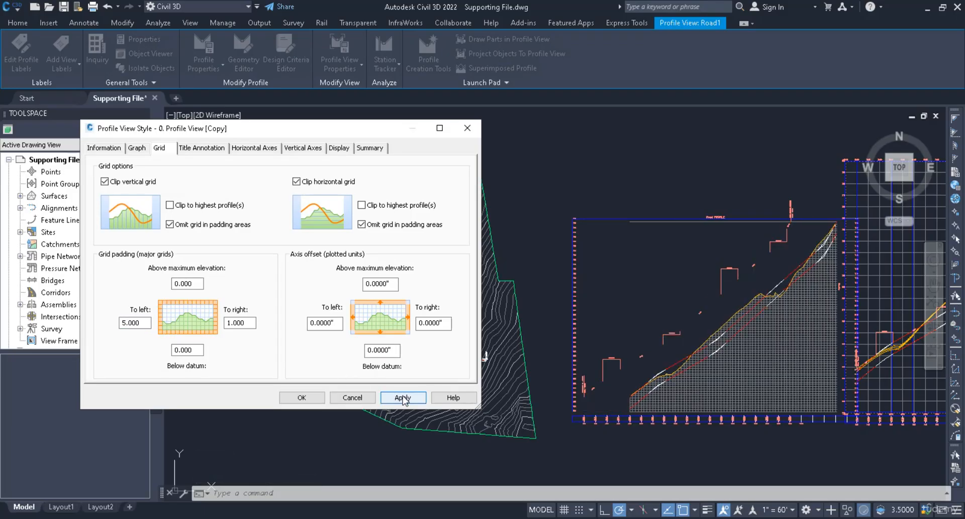
Step: Set the grid padding to the left back to 1 and apply
left_click_drag(144, 323, 30, 305)
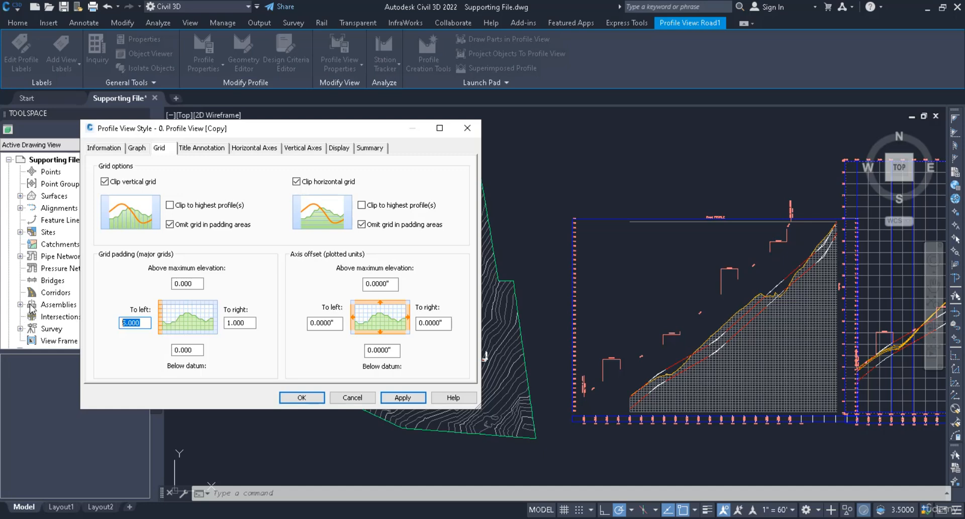
type("1")
left_click(402, 397)
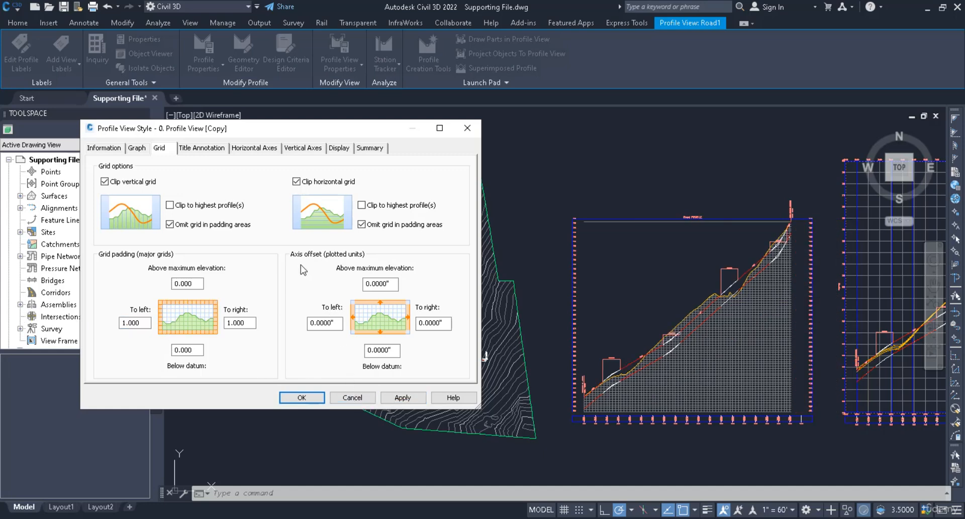
Step: Set the axis offset above maximum elevation to 5 and apply
left_click(384, 282)
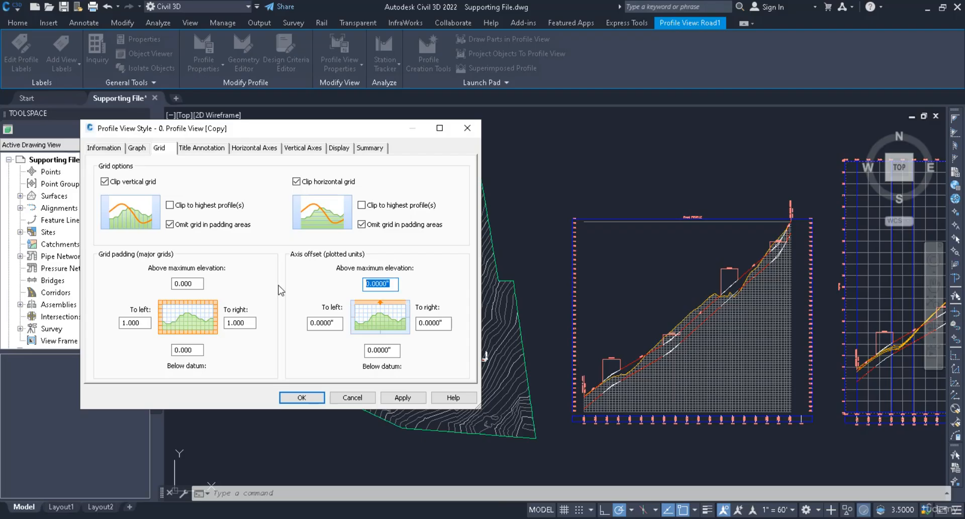
type("5")
left_click(402, 397)
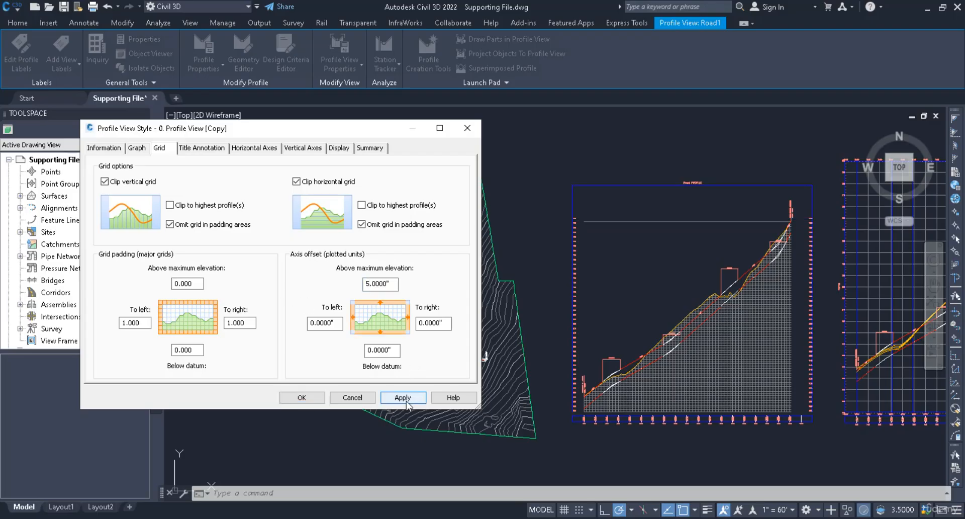
Step: Set the axis offset above maximum elevation back to 0 and apply
left_click(377, 284)
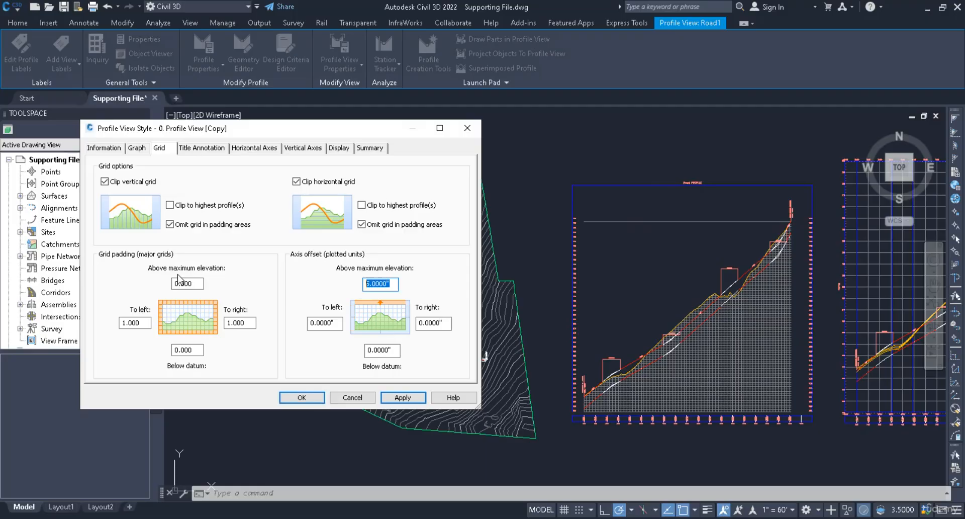
type("0")
left_click(402, 397)
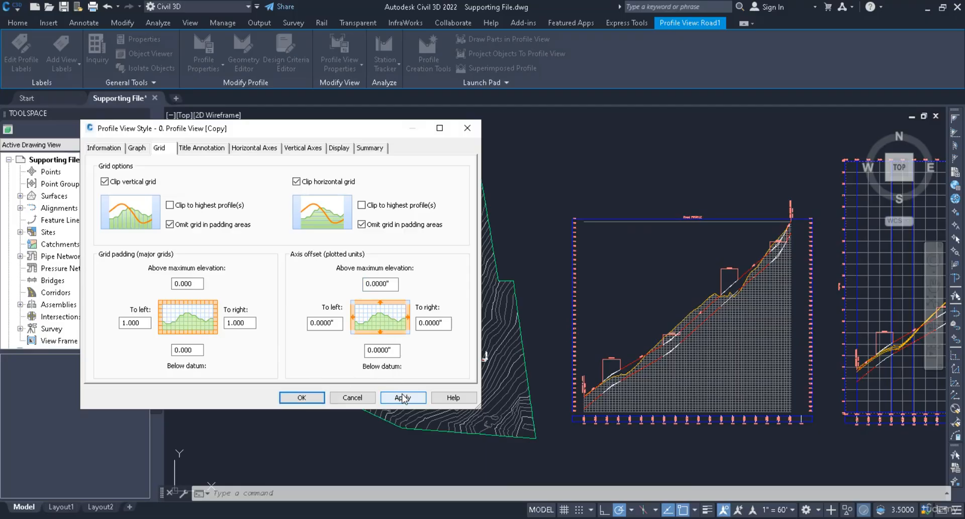
Step: Keep the Standard text style for the graph view title, set its text height to 1, and close the dialog
left_click(213, 148)
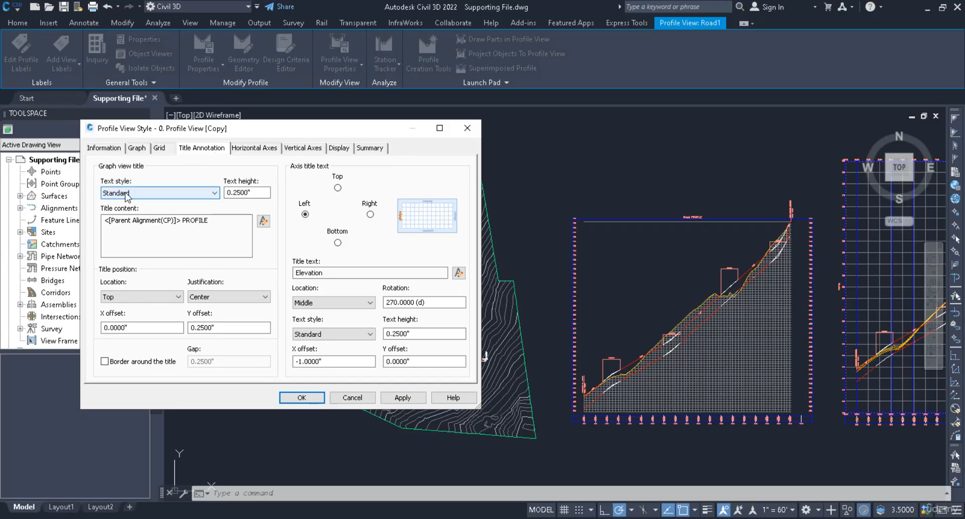
left_click(214, 193)
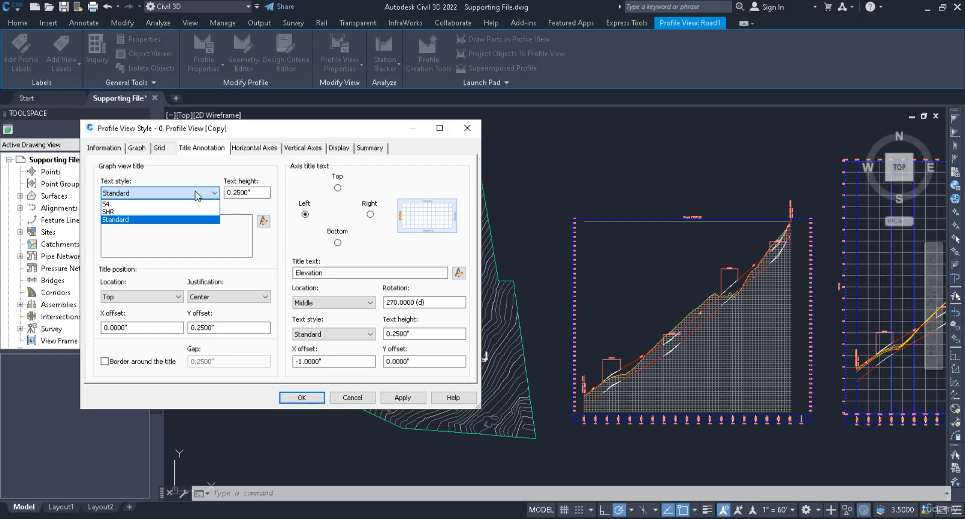
left_click(117, 220)
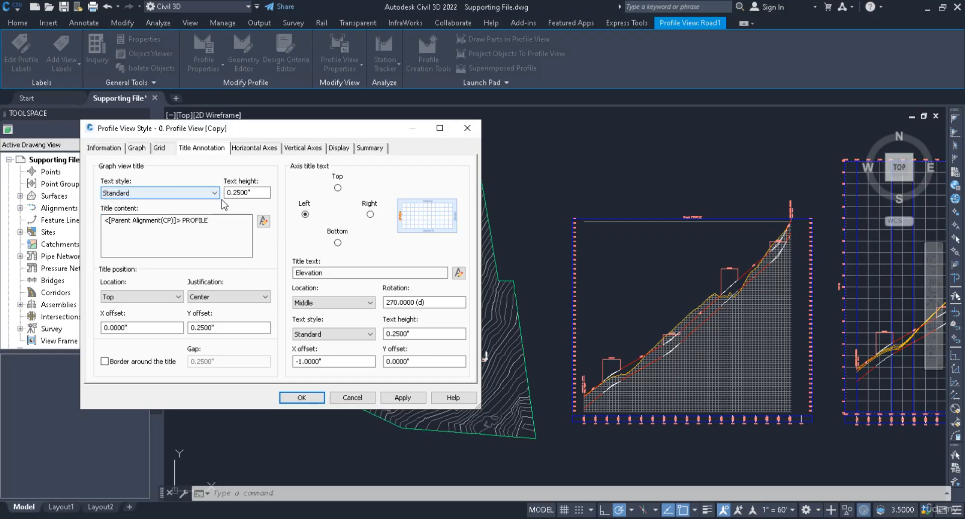
left_click(262, 194)
double_click(262, 194)
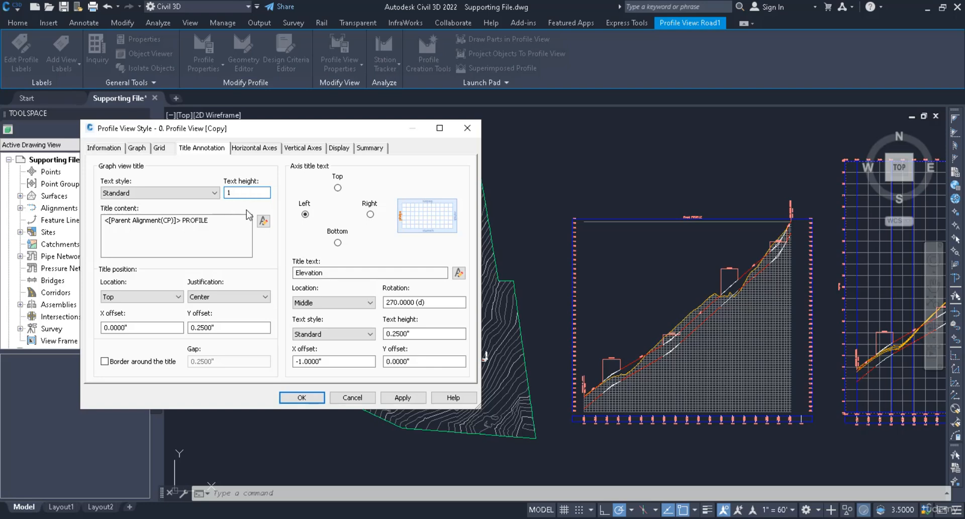
key("Return")
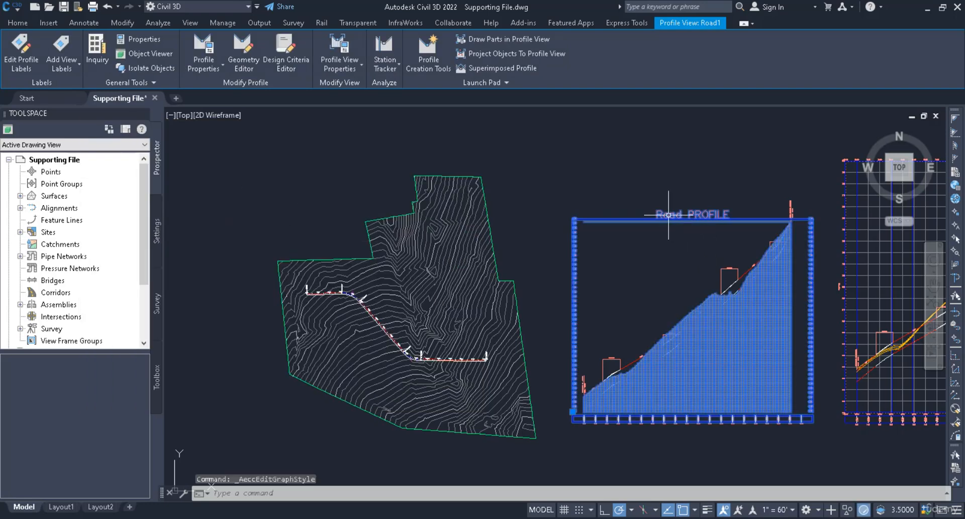
Step: Reopen the profile view style and set the graph view title text height to 0.25, then apply
left_click(344, 70)
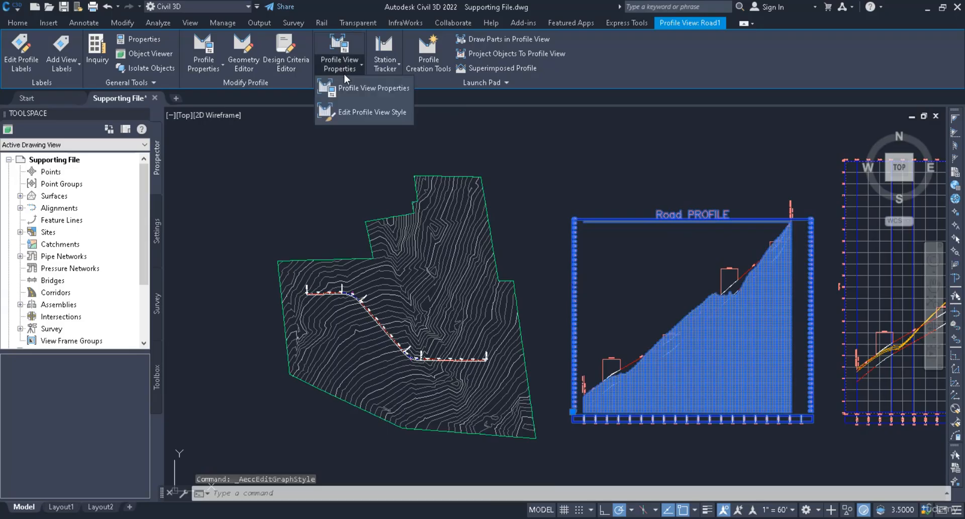
left_click(343, 110)
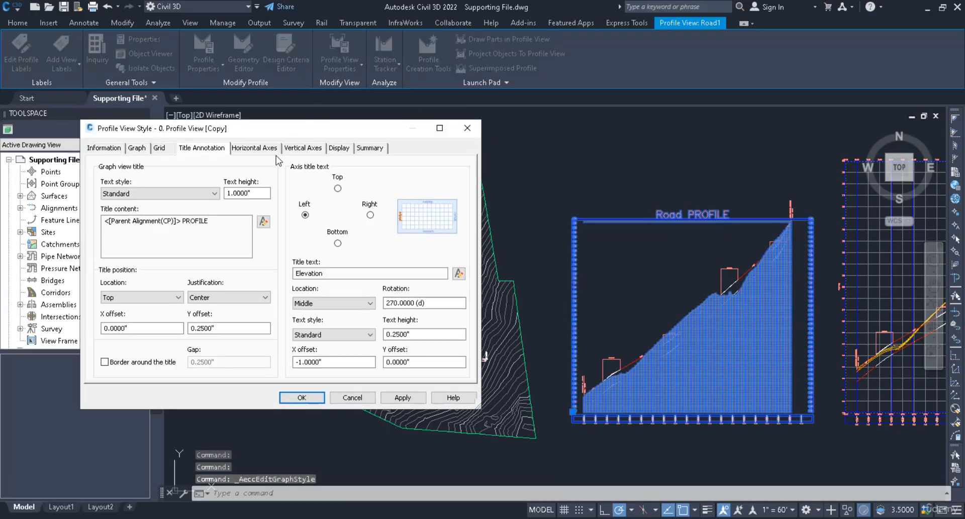
left_click_drag(259, 193, 21, 161)
type("0.25")
left_click(413, 398)
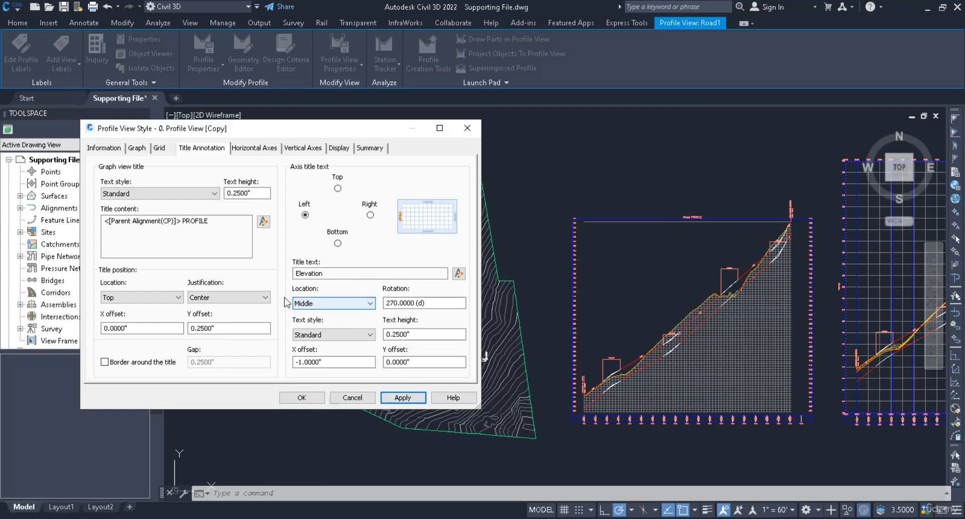
Step: Set the graph view title location to Bottom and apply
left_click(163, 298)
left_click(136, 320)
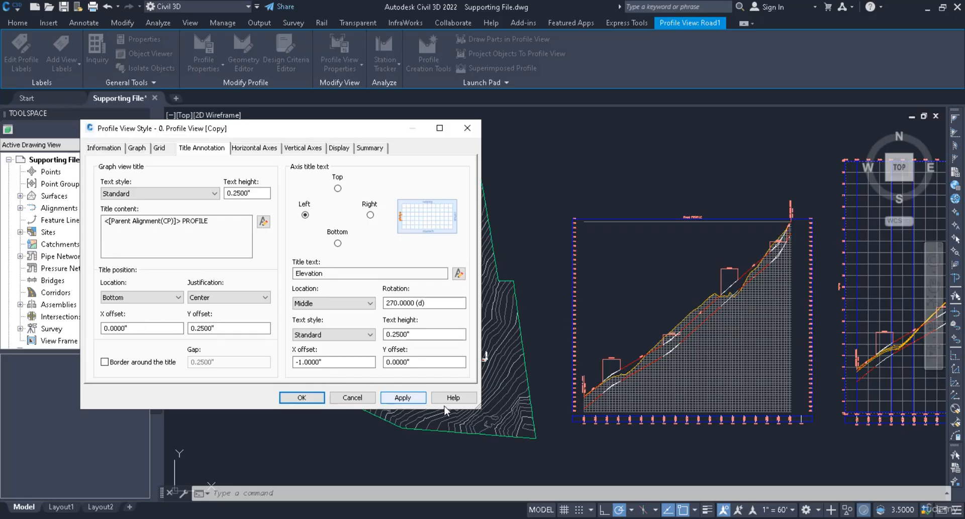
left_click(403, 397)
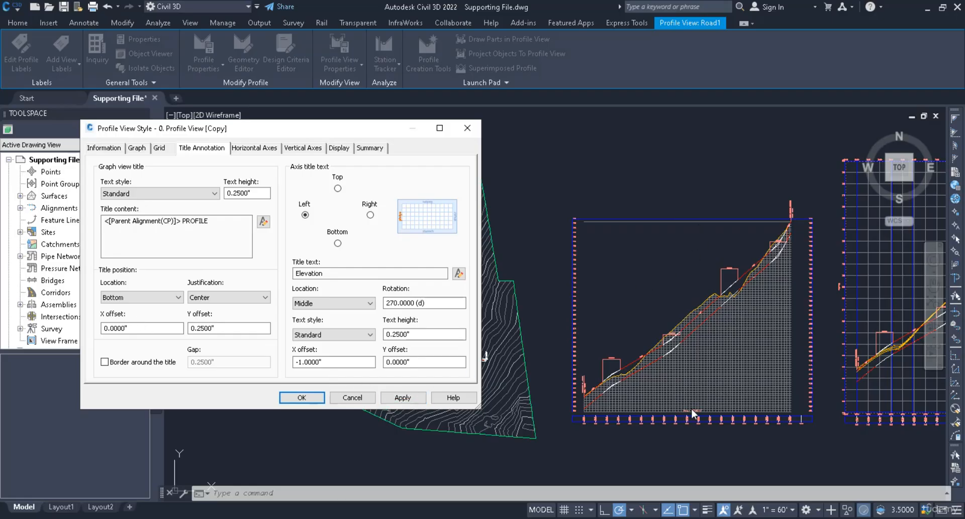
Step: Set the graph view title location to Right and apply
left_click(178, 297)
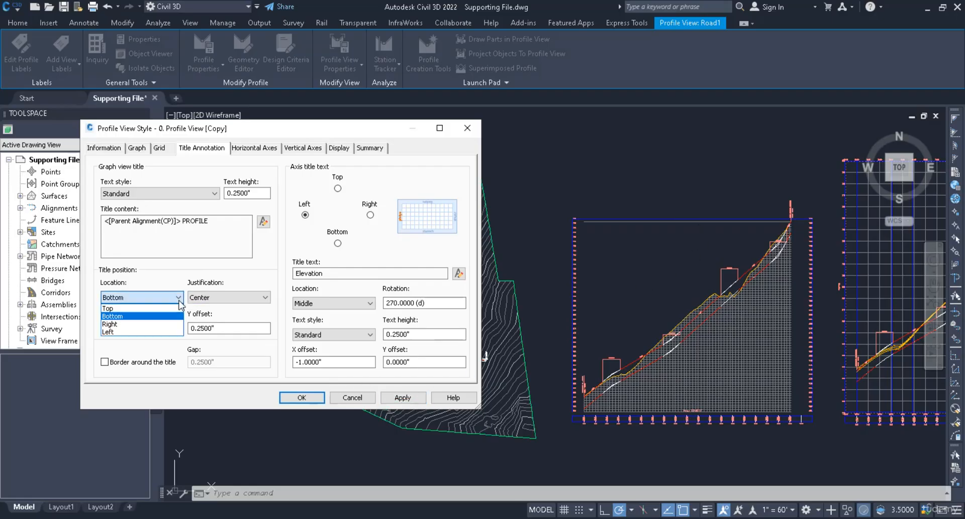
left_click(129, 325)
left_click(401, 400)
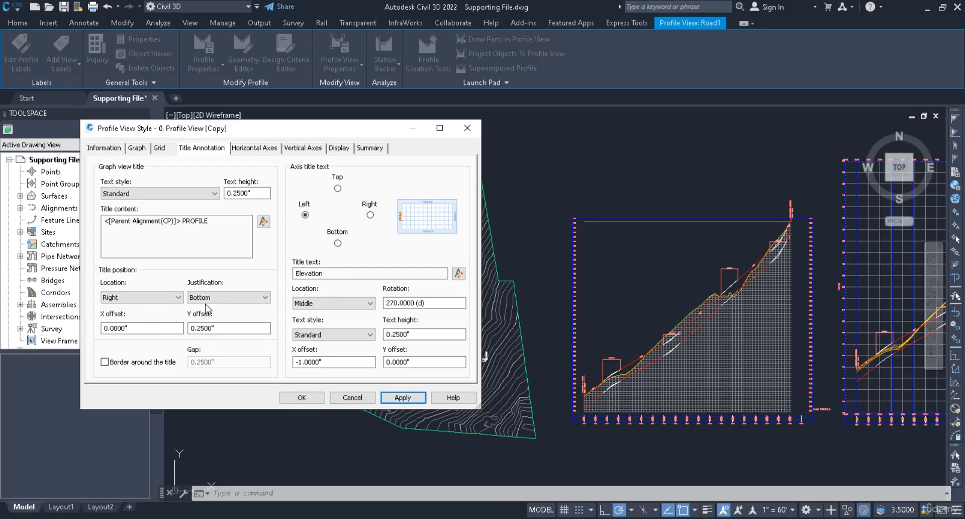
Step: Set the graph view title justification to Middle and apply
left_click(235, 297)
left_click(222, 316)
left_click(402, 397)
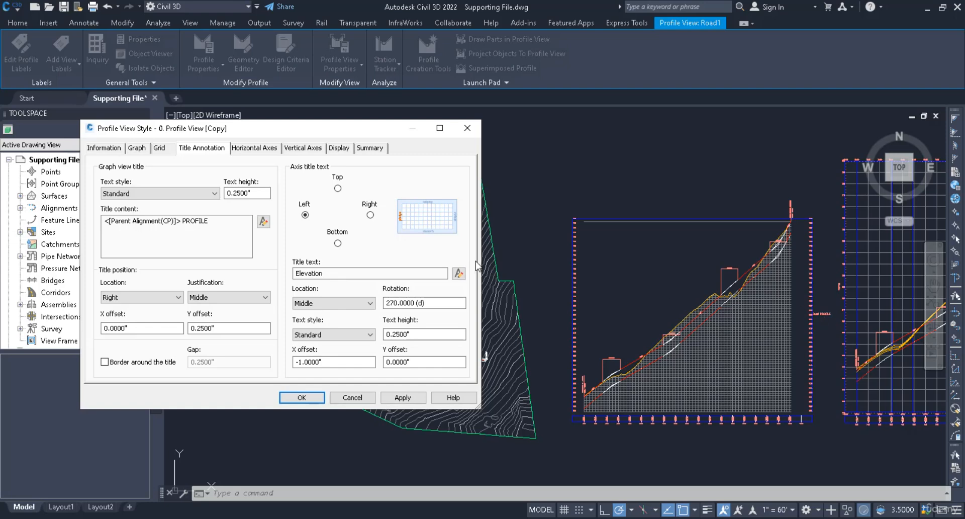
Step: Set the graph view title location back to Top and justification to Center, then apply
left_click(152, 297)
left_click(135, 308)
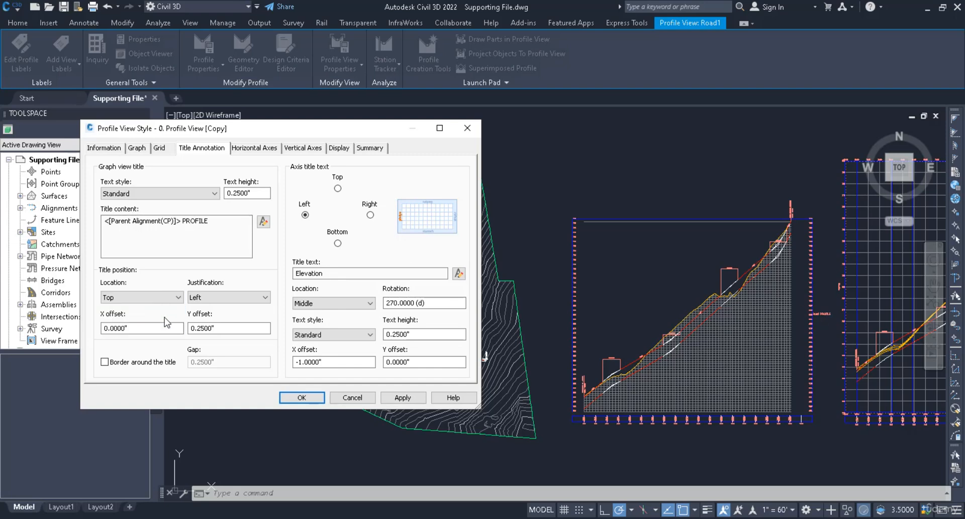
left_click(212, 296)
left_click(206, 313)
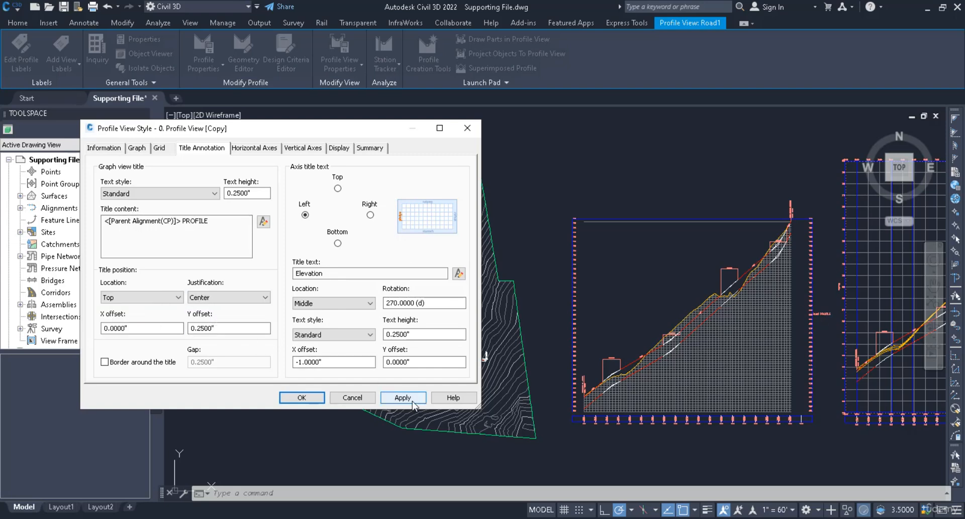
left_click(412, 399)
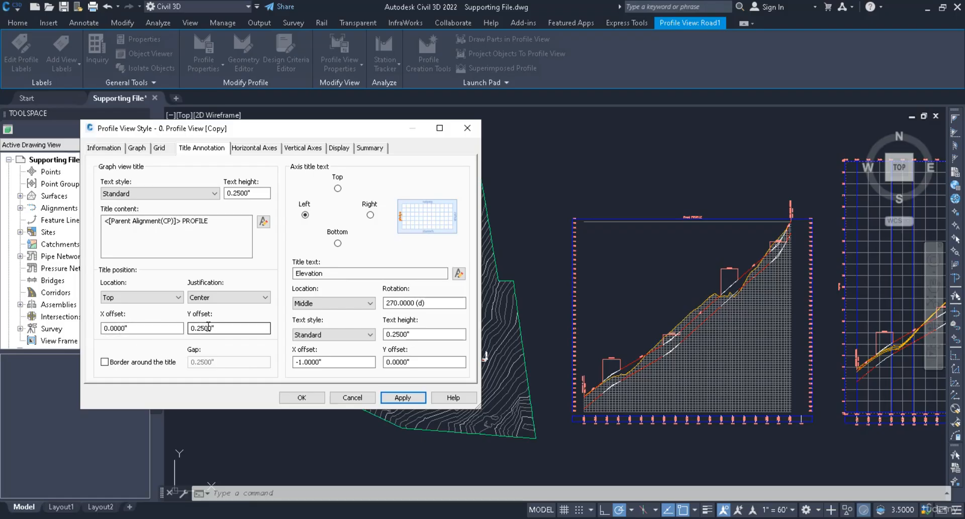
Step: Set the graph view title Y offset to 1 and apply
left_click_drag(229, 327, 191, 329)
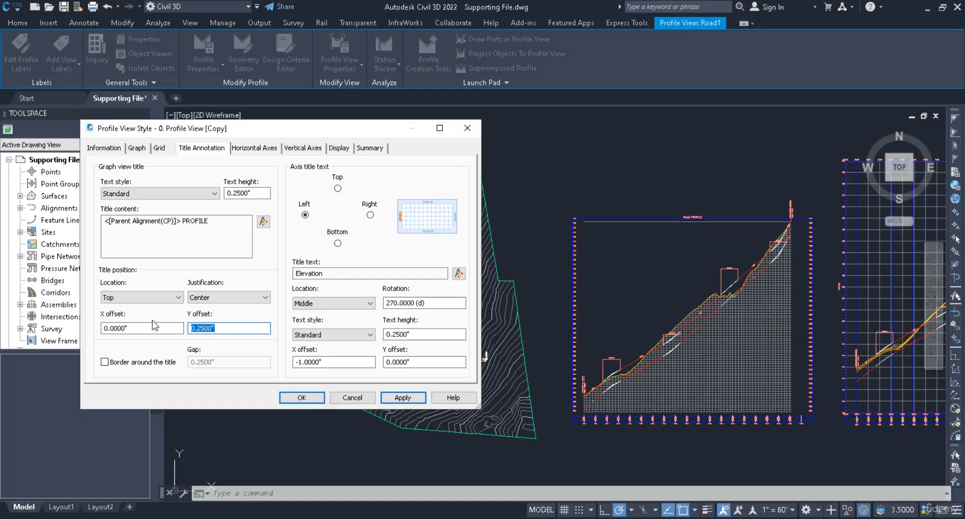
type("1")
left_click(402, 397)
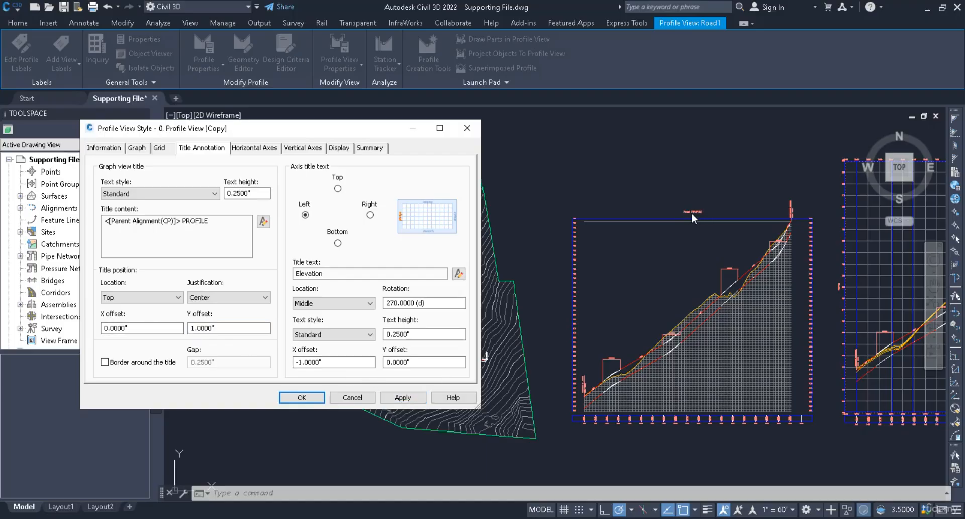
Step: Set the graph view title Y offset back to 0.25 and apply
left_click_drag(235, 328, 45, 321)
type("0.25")
left_click(412, 398)
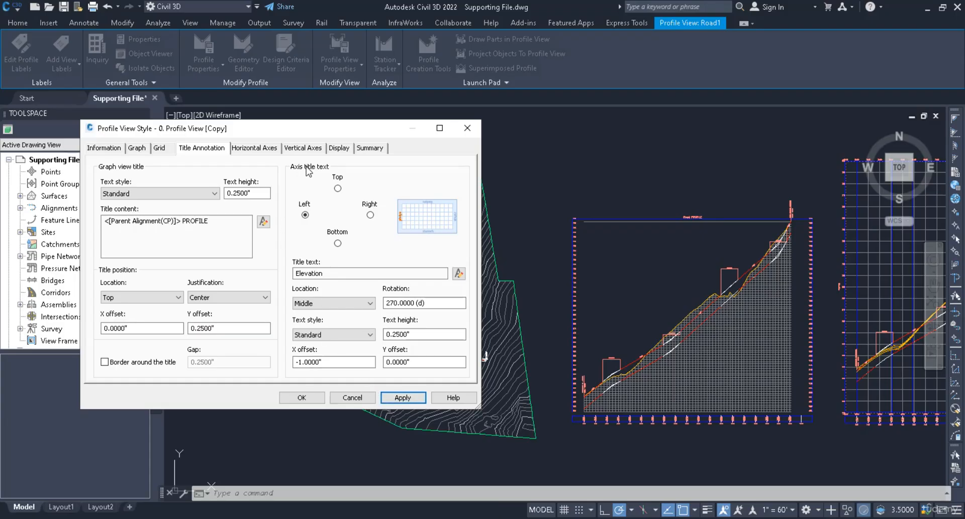
Step: Review the axis title text settings for the top, right, bottom and left axes, including location and text style options
left_click(337, 188)
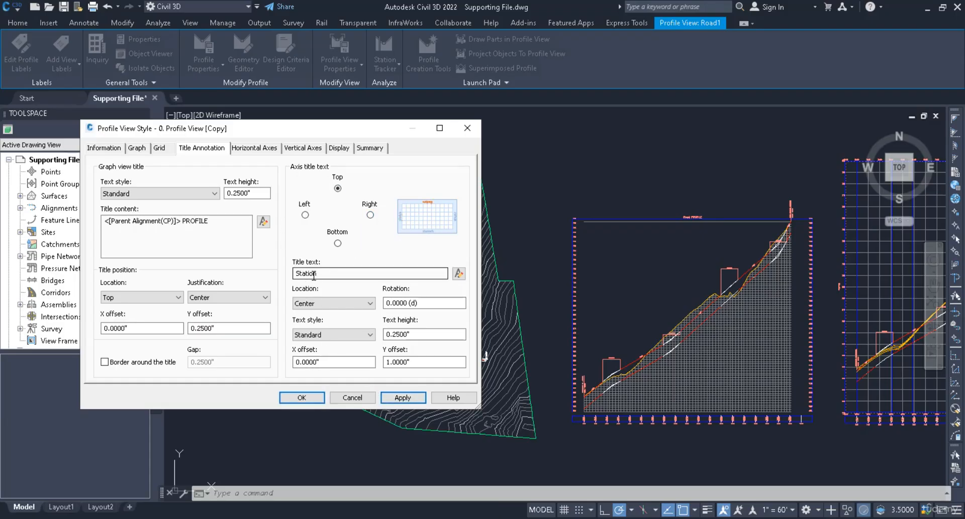
left_click(370, 215)
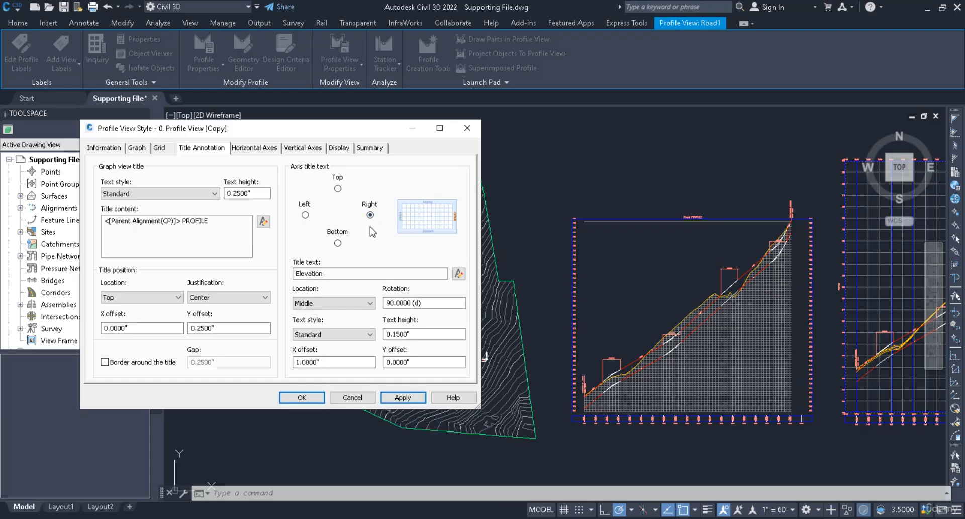
left_click(337, 243)
left_click(305, 215)
left_click(326, 303)
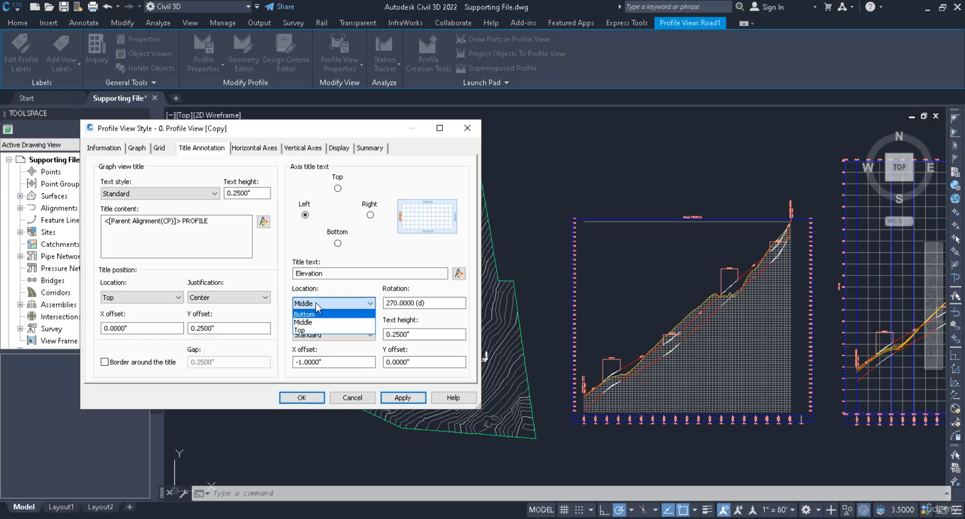
left_click(315, 303)
left_click(330, 335)
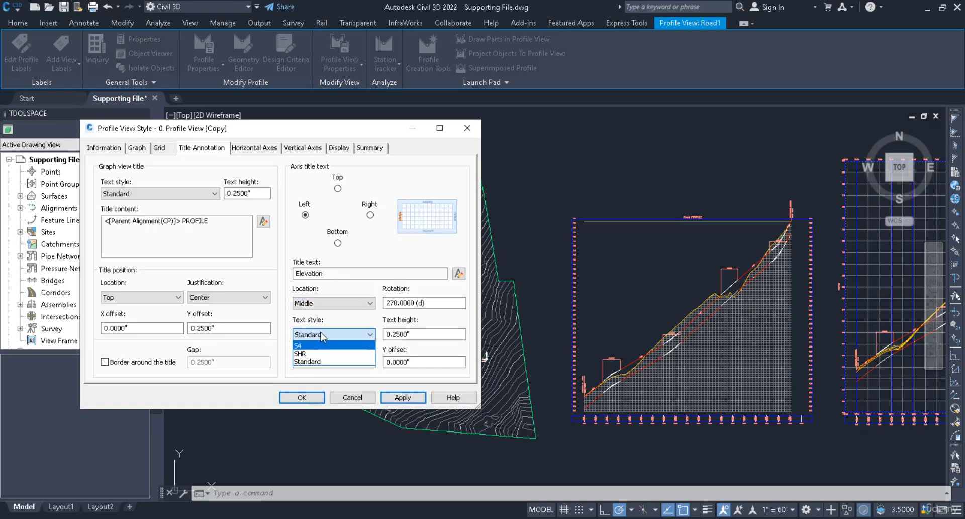
left_click(316, 361)
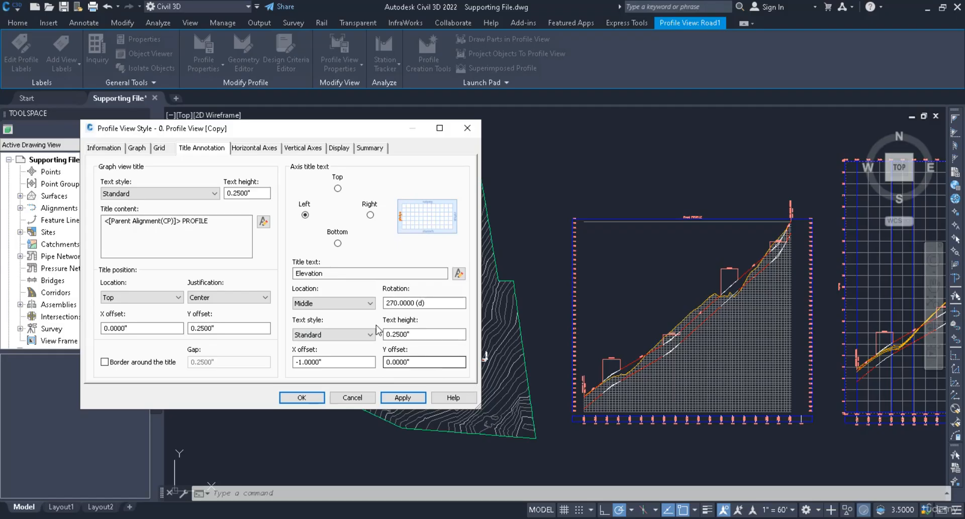
Step: Set the bottom horizontal axis major tick interval to 10 and apply
left_click(251, 149)
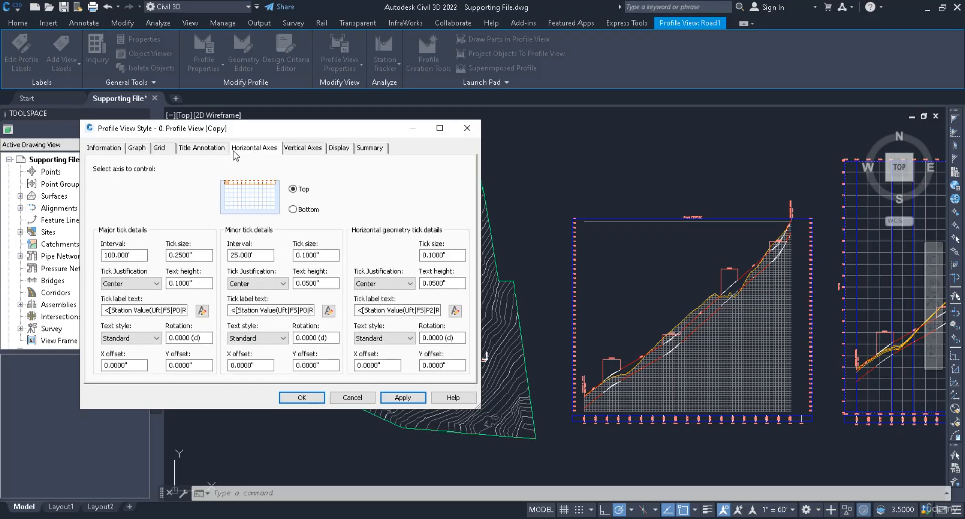
left_click(293, 209)
left_click(293, 189)
left_click(293, 209)
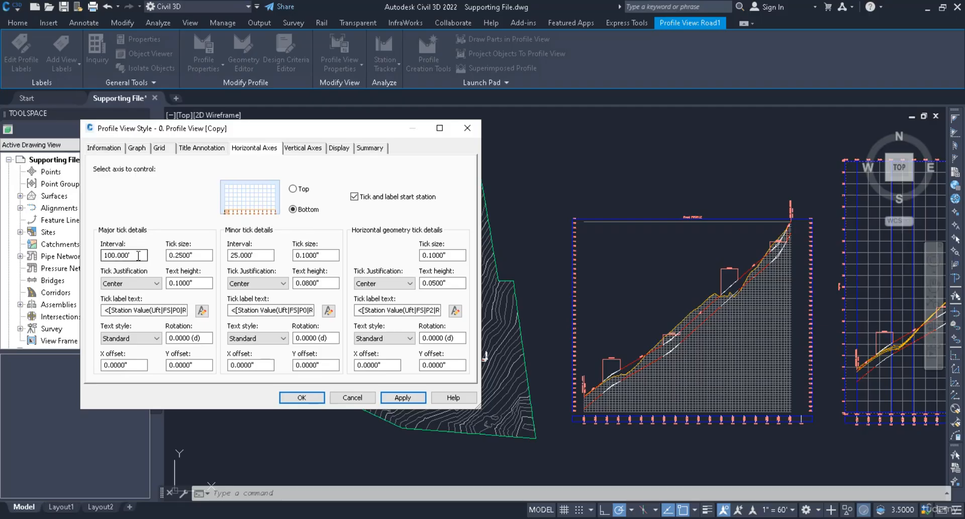
left_click_drag(138, 255, 57, 242)
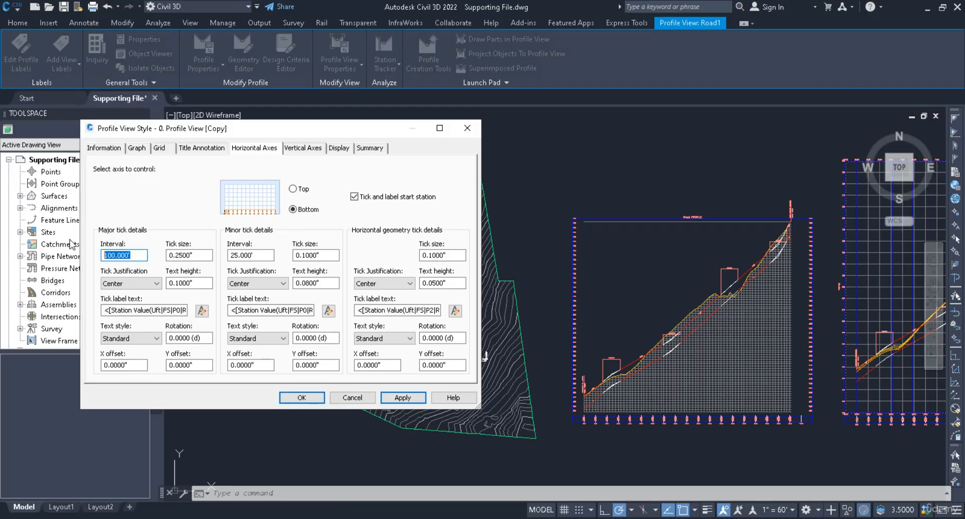
type("10")
left_click(402, 397)
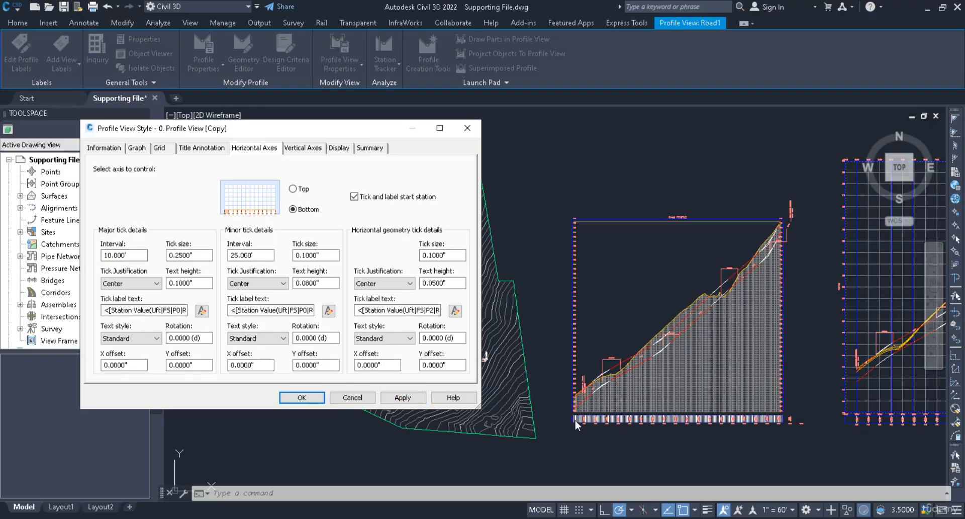
Step: Set the bottom axis major tick interval back to 100 and apply
double_click(125, 255)
type("100")
left_click(397, 398)
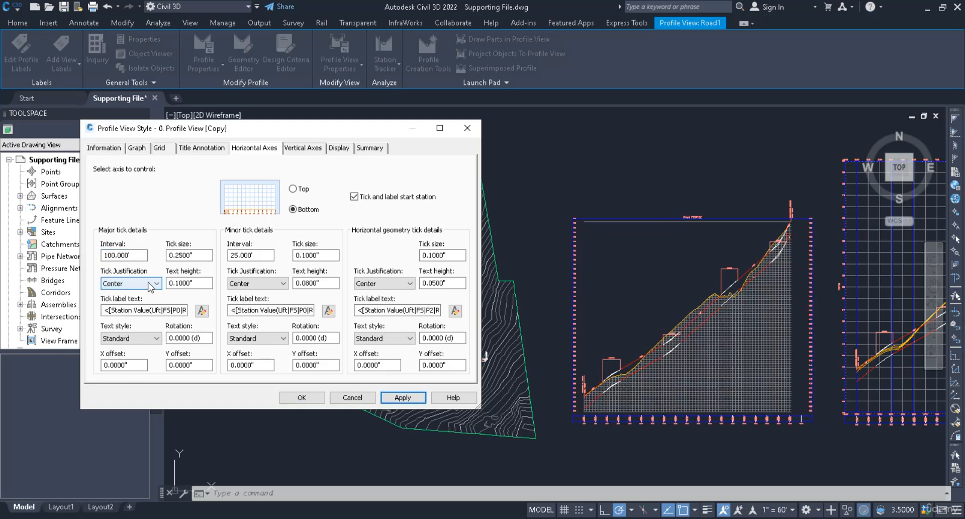
Step: Set the bottom axis major tick size to 1 and apply
double_click(189, 255)
type("1")
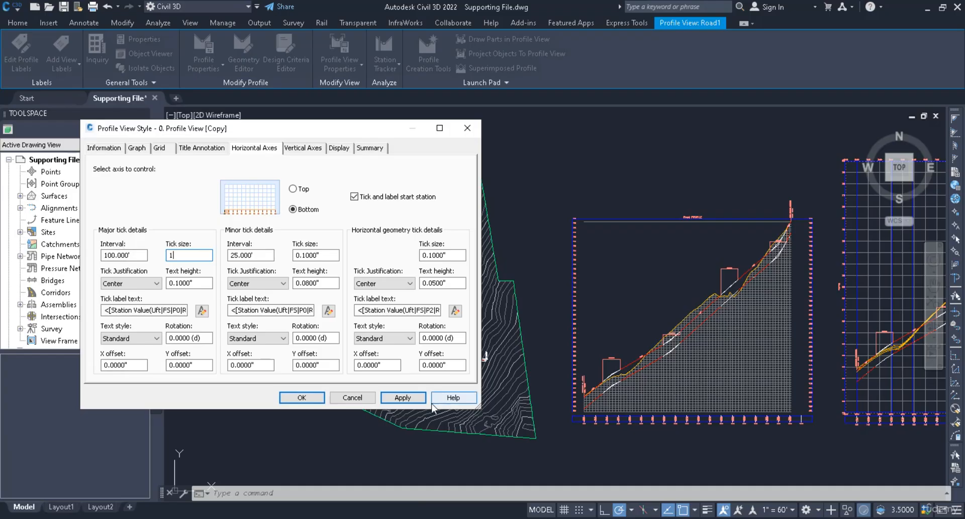
left_click(402, 397)
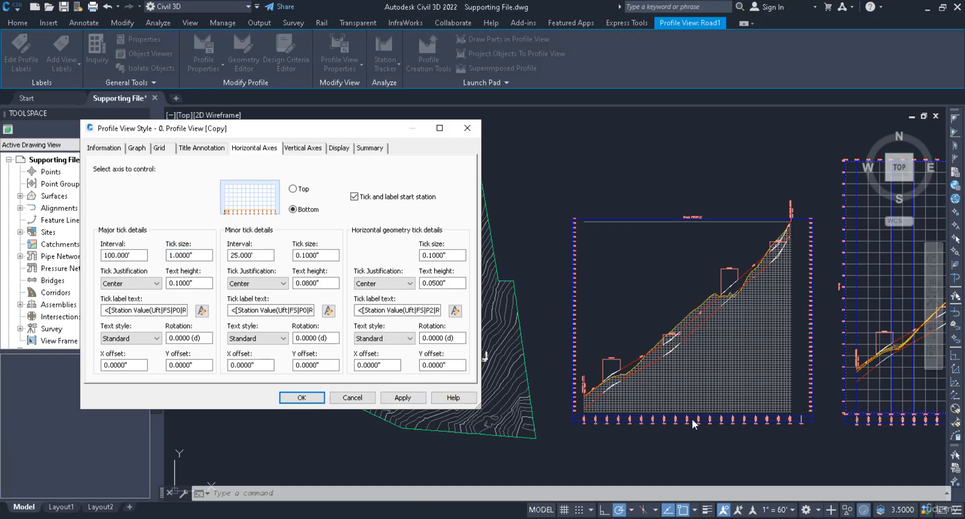
Step: Set the bottom axis major tick size back to 0.25 and apply
double_click(188, 255)
type("0.25")
left_click(402, 397)
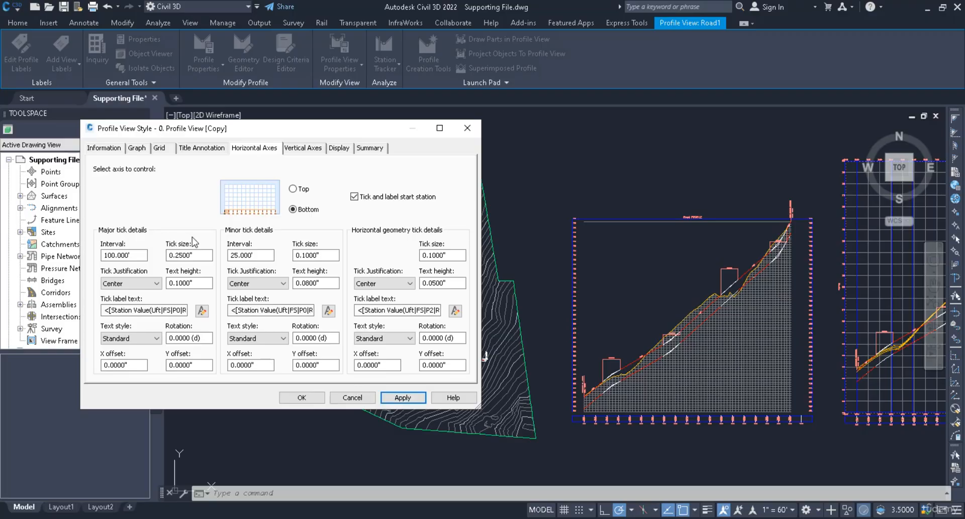
Step: Examine the bottom axis minor tick interval, text style and rotation settings for each tick group
double_click(259, 256)
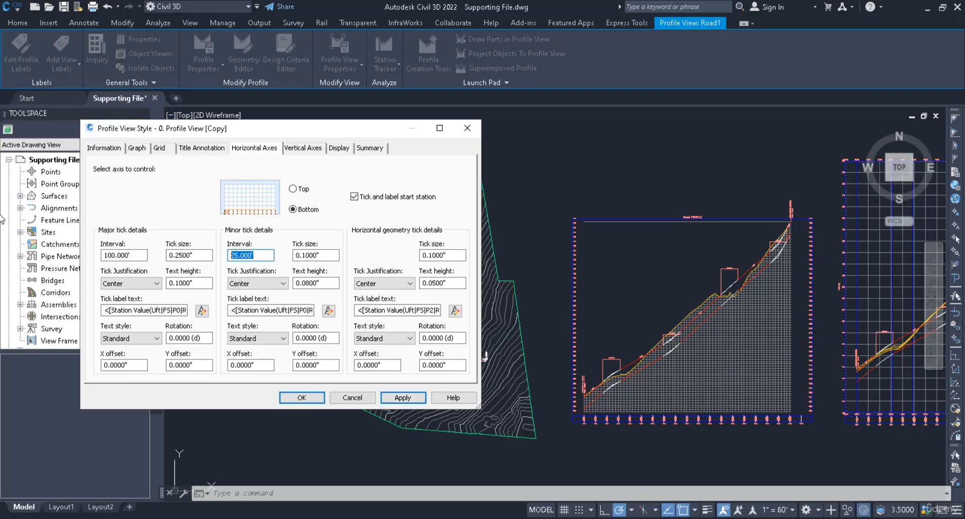
left_click(254, 255)
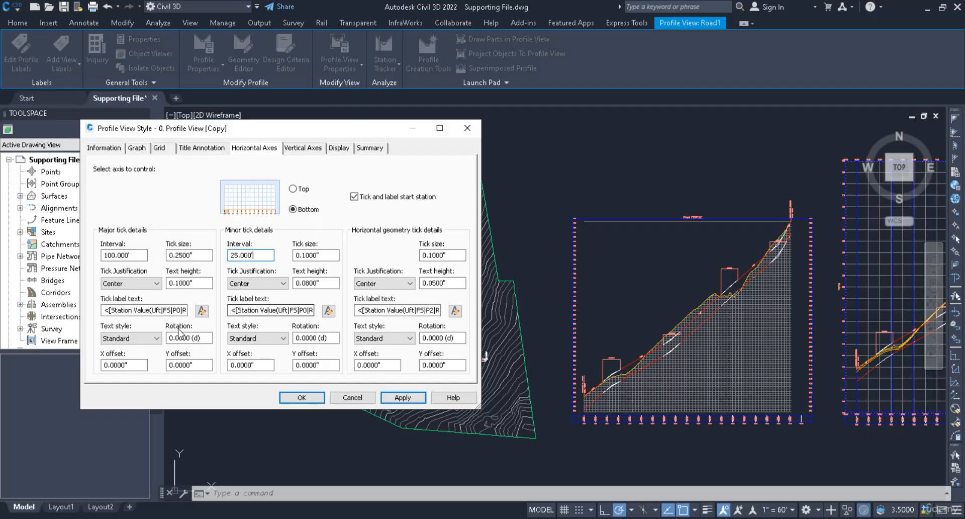
left_click(127, 339)
left_click(258, 338)
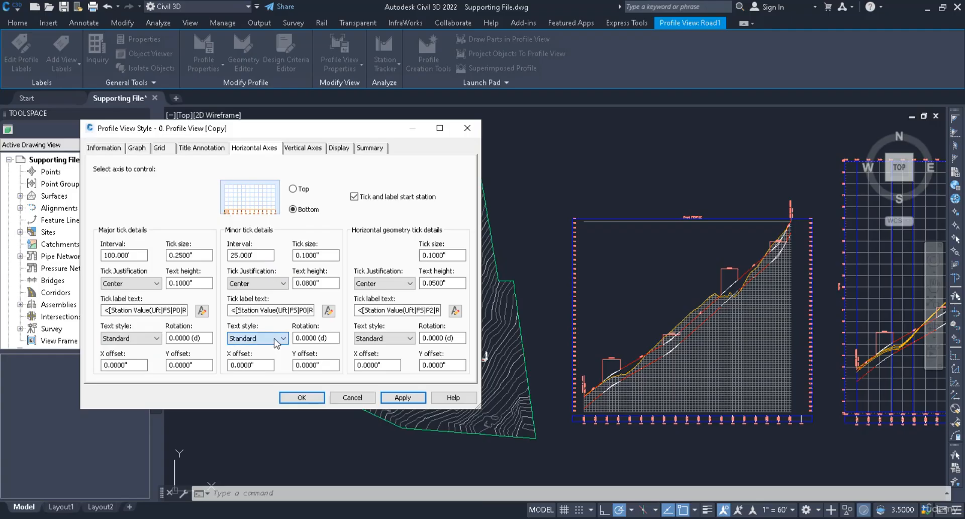
left_click(375, 338)
left_click(377, 340)
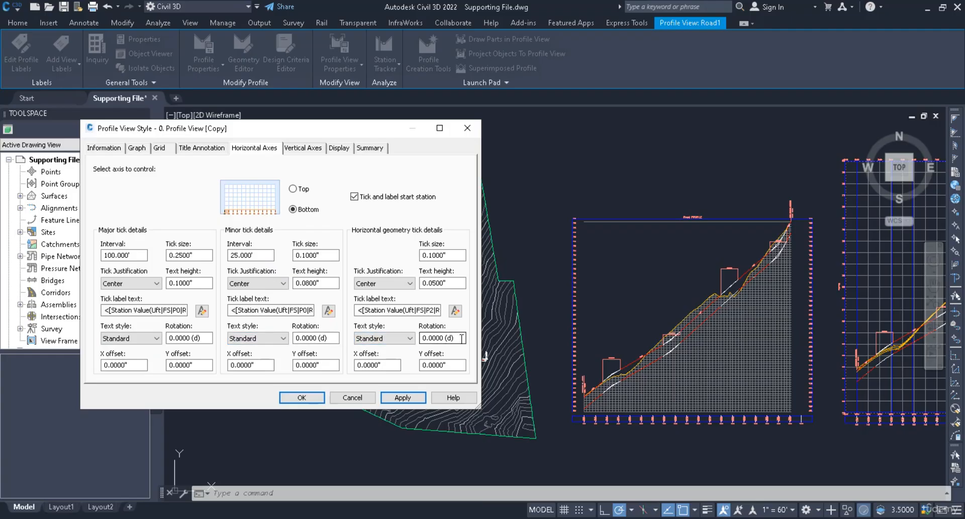
left_click(322, 338)
left_click(189, 338)
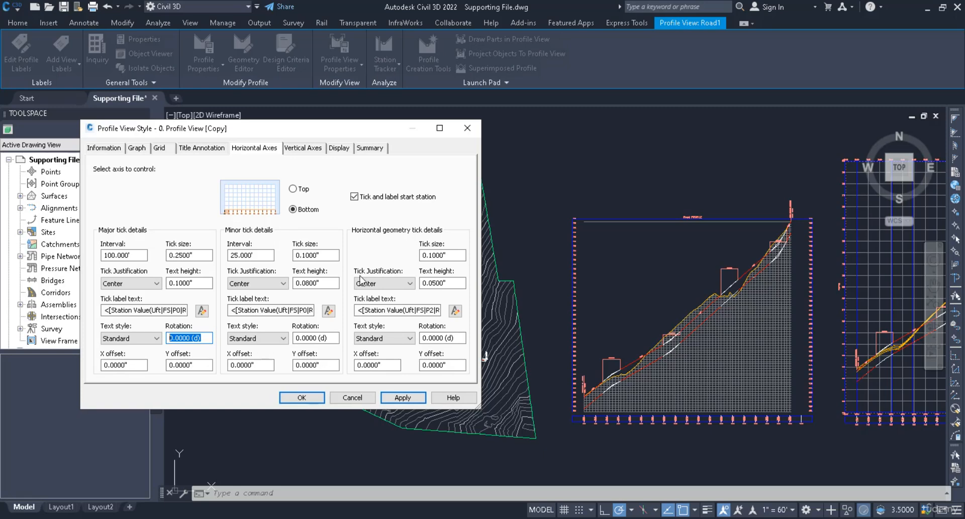
Step: Set the left vertical axis major tick interval to 40 and apply
left_click(290, 150)
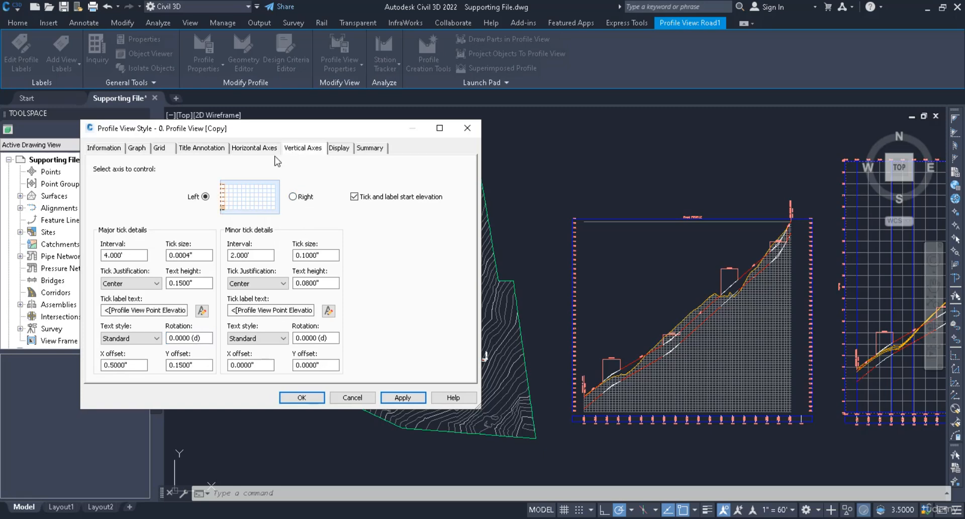
left_click(293, 197)
left_click(205, 198)
double_click(128, 255)
type("40")
left_click(402, 396)
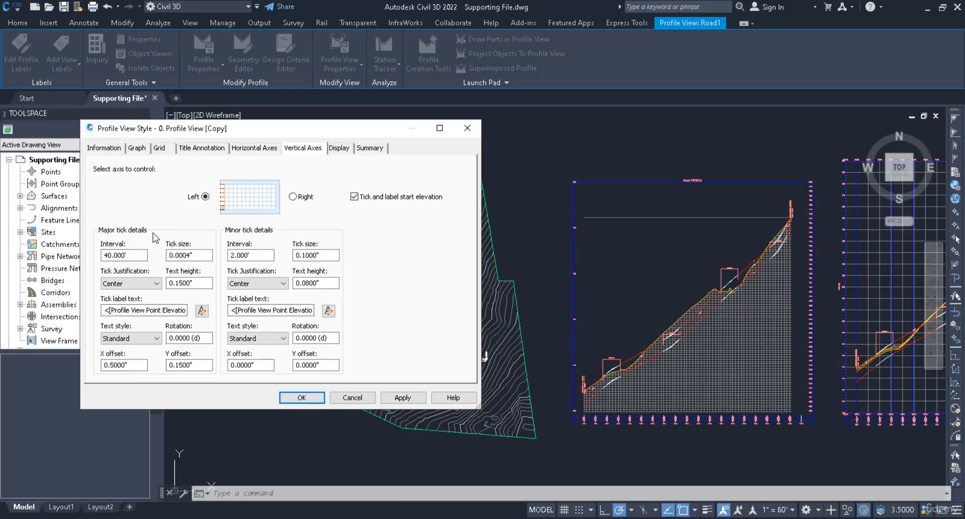
Step: Set the left axis major tick interval back to 4 and apply
double_click(123, 256)
type("4")
left_click(402, 397)
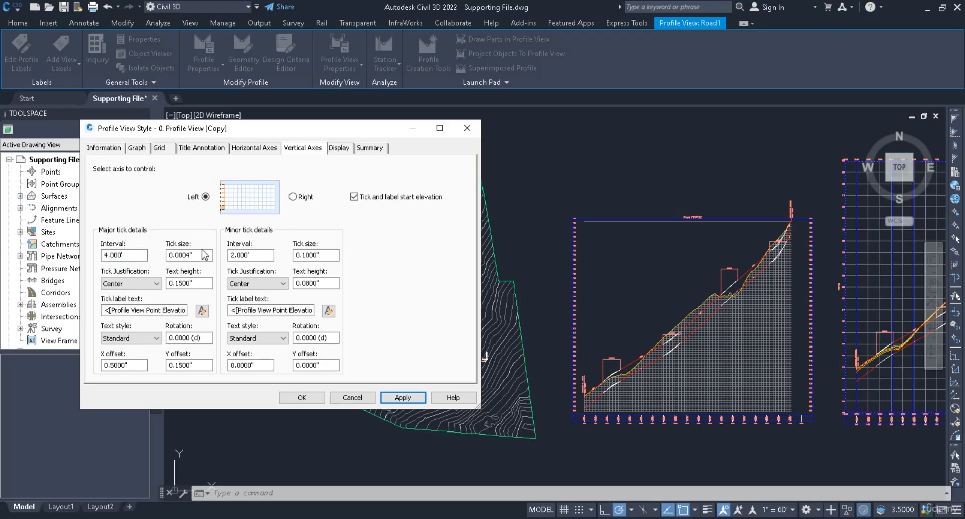
Step: Set the left axis minor tick interval to 10 and apply
double_click(250, 254)
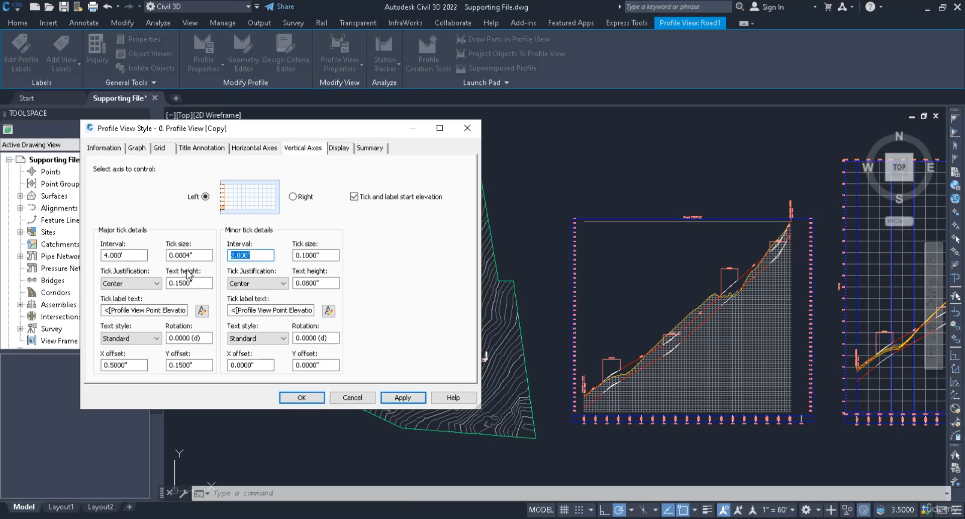
type("10")
left_click(404, 396)
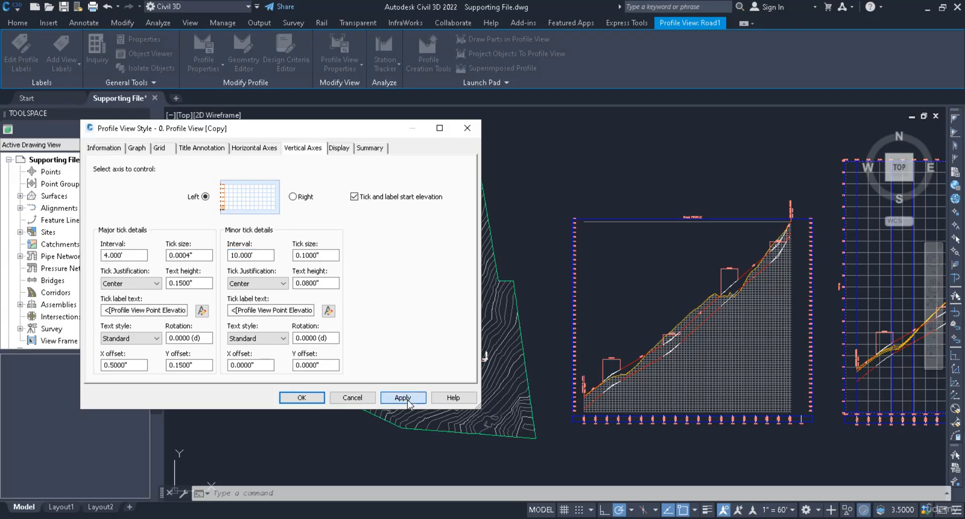
Step: Set the left axis minor tick interval back to 2 and apply
double_click(268, 254)
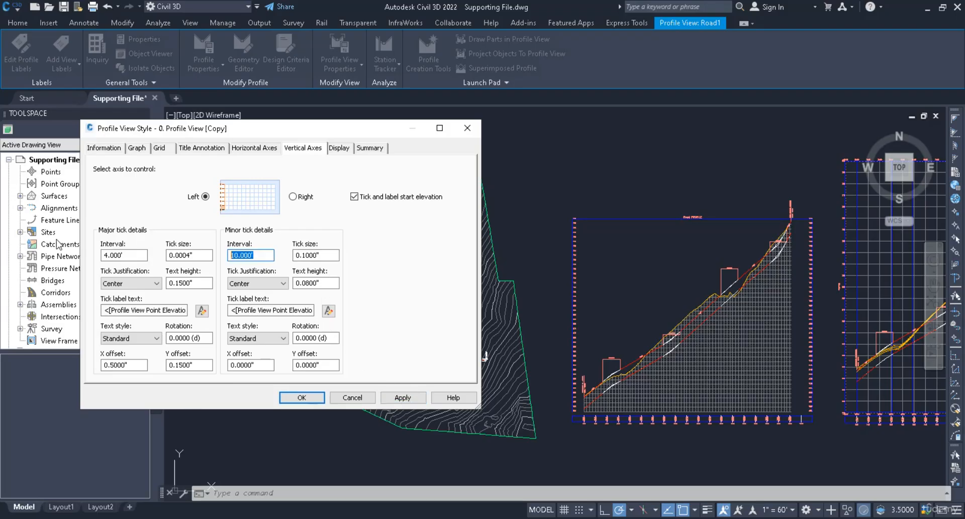
type("2")
left_click(399, 398)
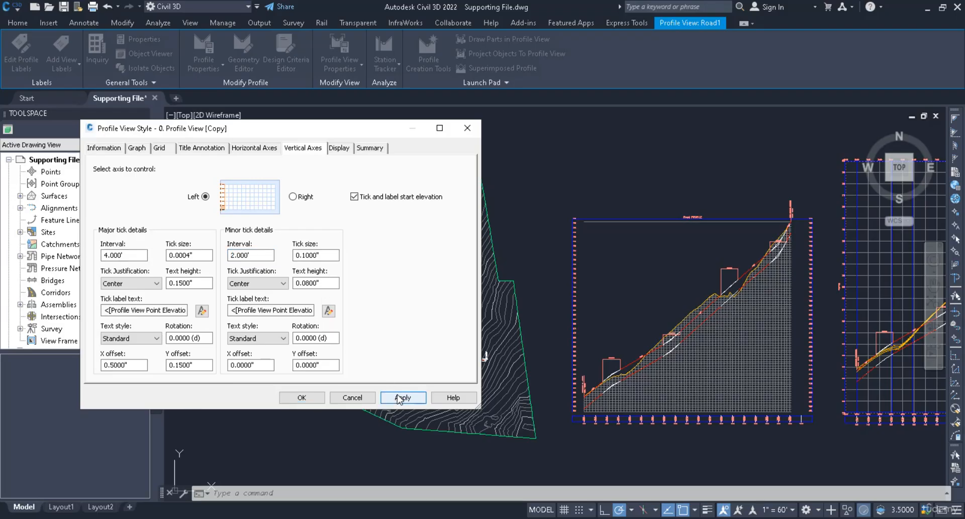
Step: Examine the left axis major and minor tick justification, text style and offset settings
left_click(149, 284)
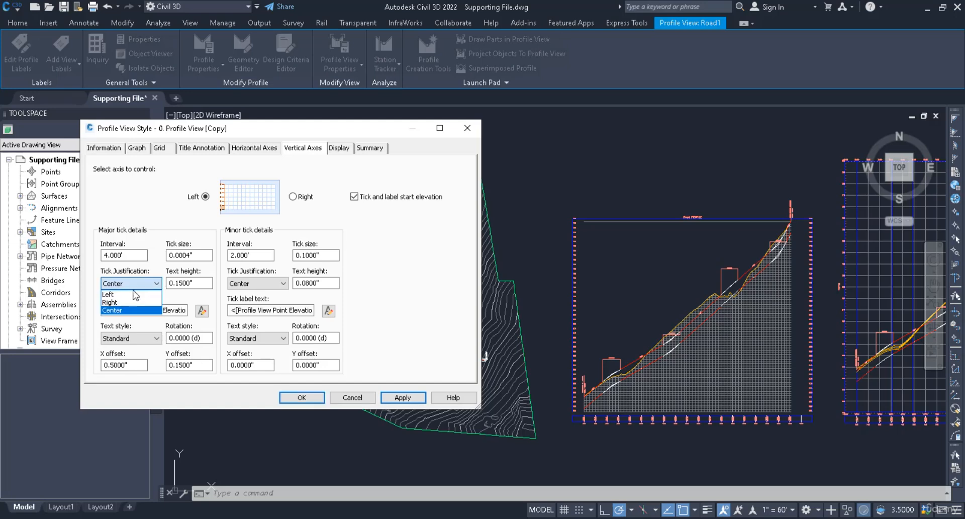
left_click(120, 310)
left_click(256, 283)
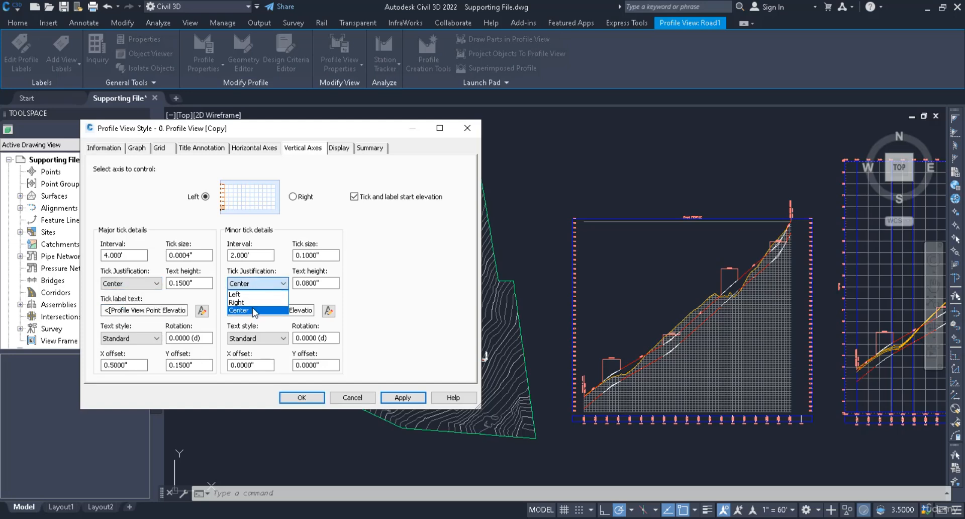
left_click(251, 310)
left_click(131, 338)
left_click(138, 362)
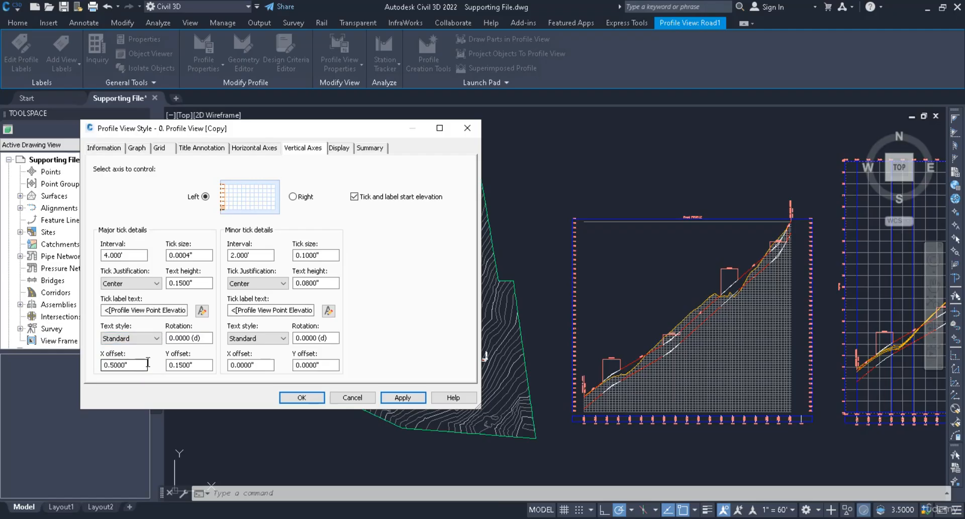
left_click(256, 337)
left_click(245, 366)
Step: Turn off the Left Axis Title component's visibility in the display settings and apply
left_click(339, 148)
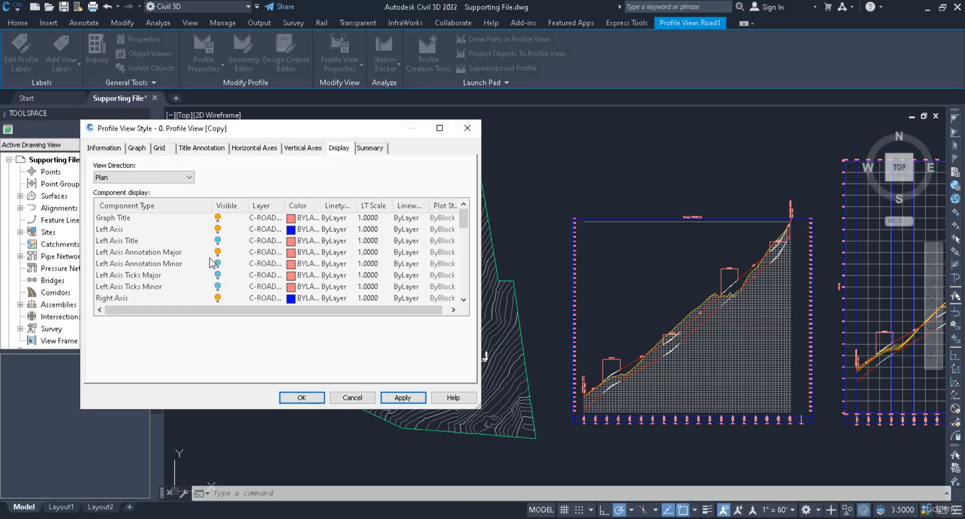
left_click(218, 241)
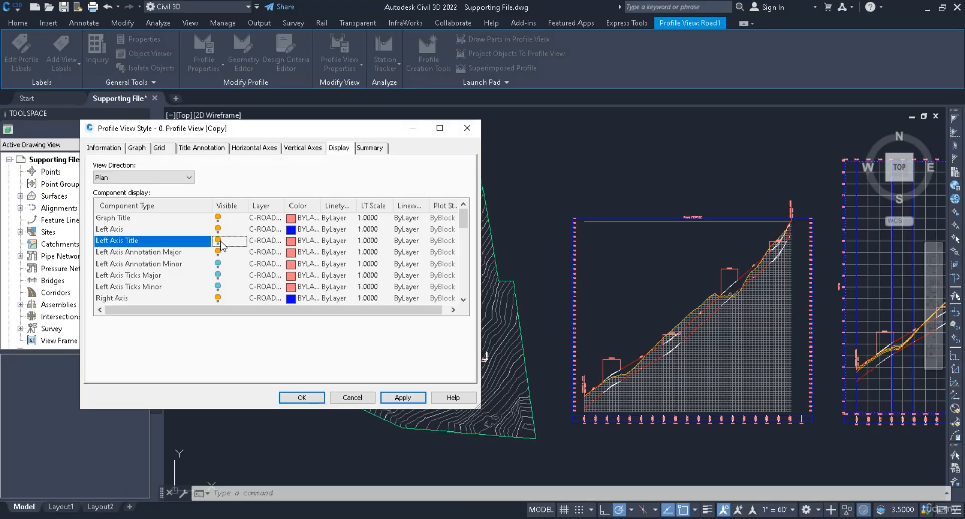
left_click(397, 397)
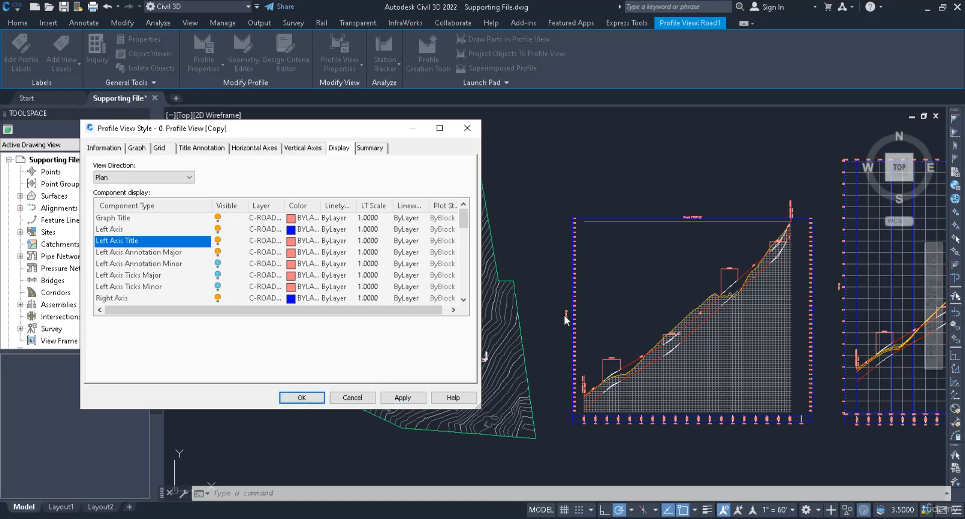
left_click(218, 240)
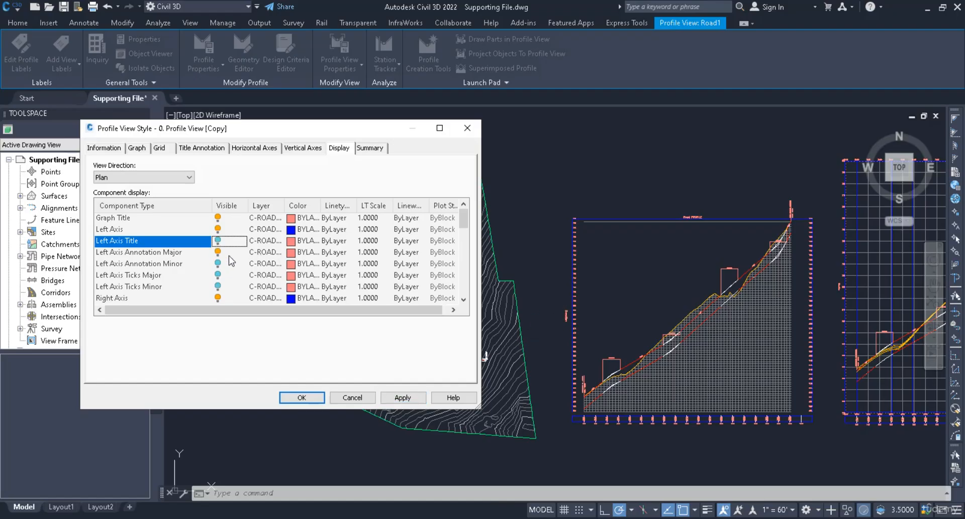
left_click(402, 397)
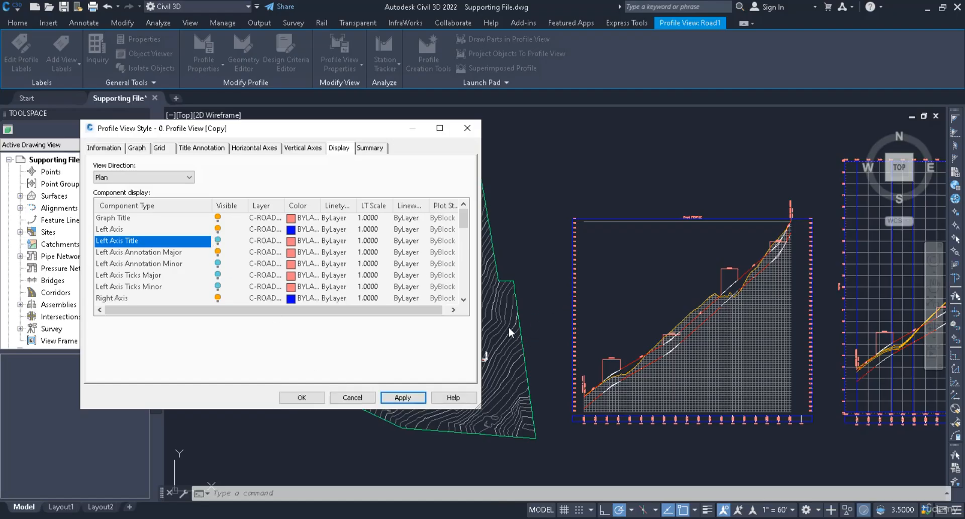
Step: Turn the Right Axis component's visibility off and back on, applying each change
left_click(218, 297)
left_click(403, 398)
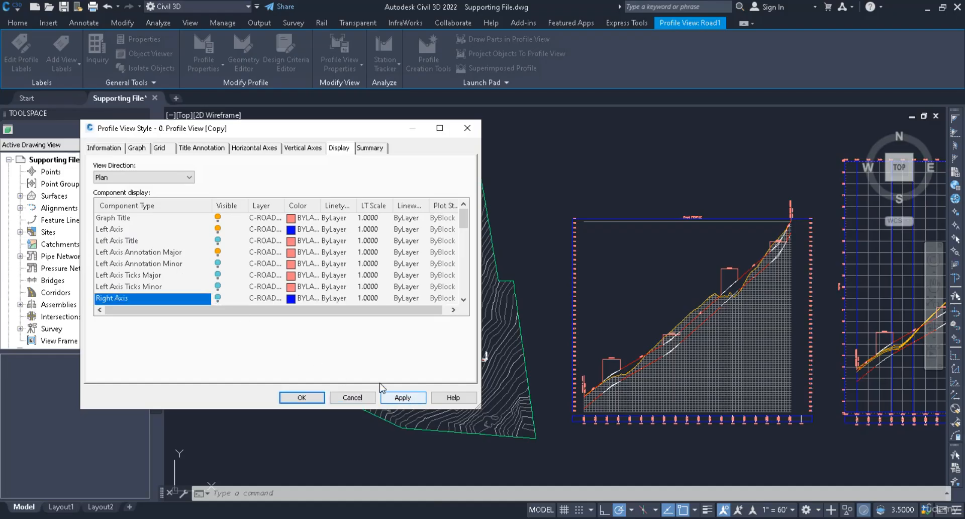
left_click(218, 298)
left_click(402, 397)
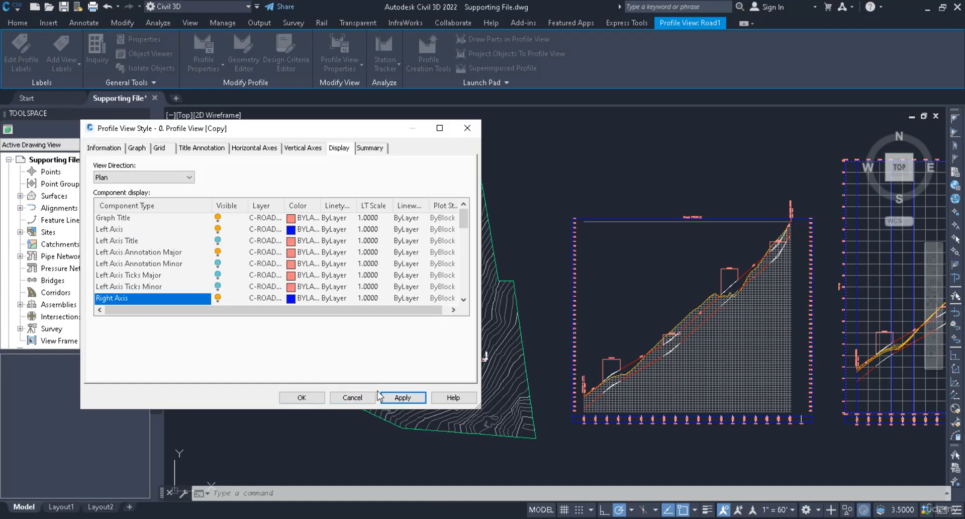
Step: Scroll through the remaining display components, apply, and close the profile view style dialog
scroll(329, 299, "down", 5)
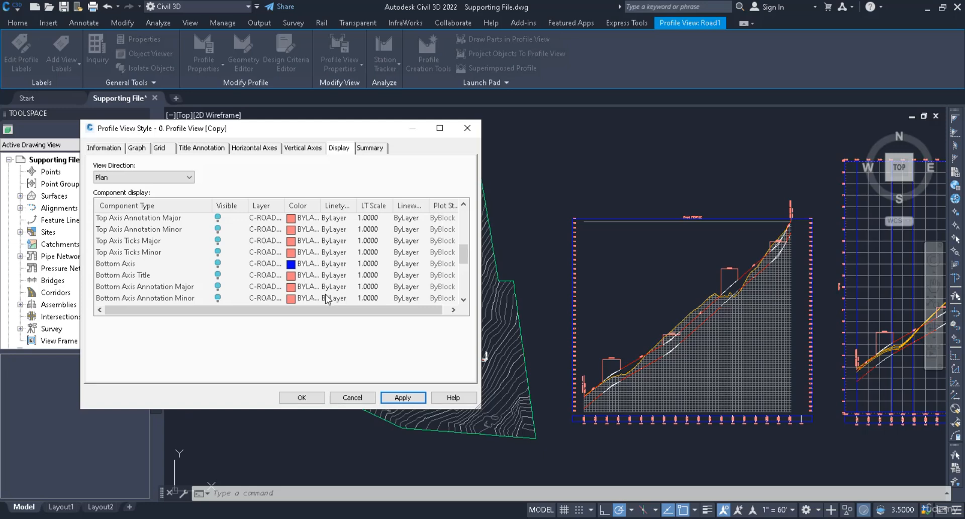
scroll(328, 299, "down", 5)
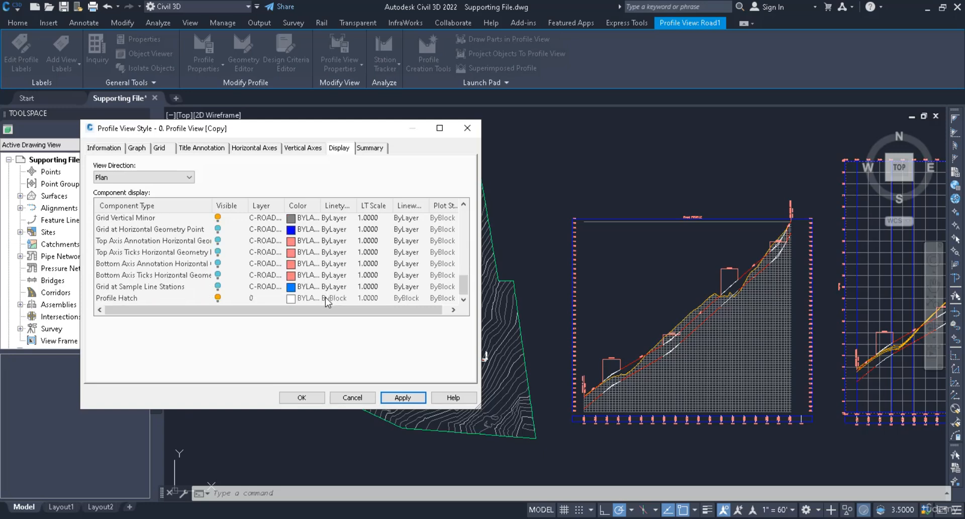
left_click(397, 398)
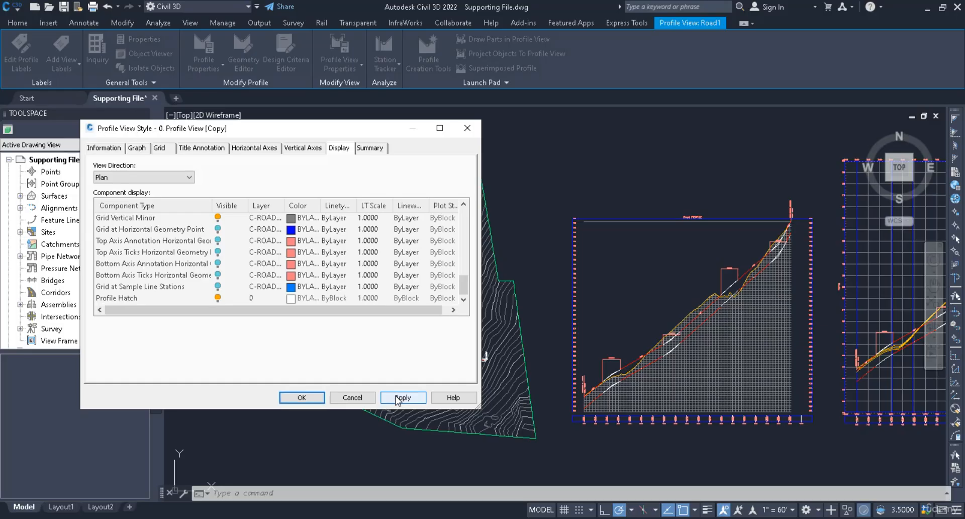
left_click(301, 397)
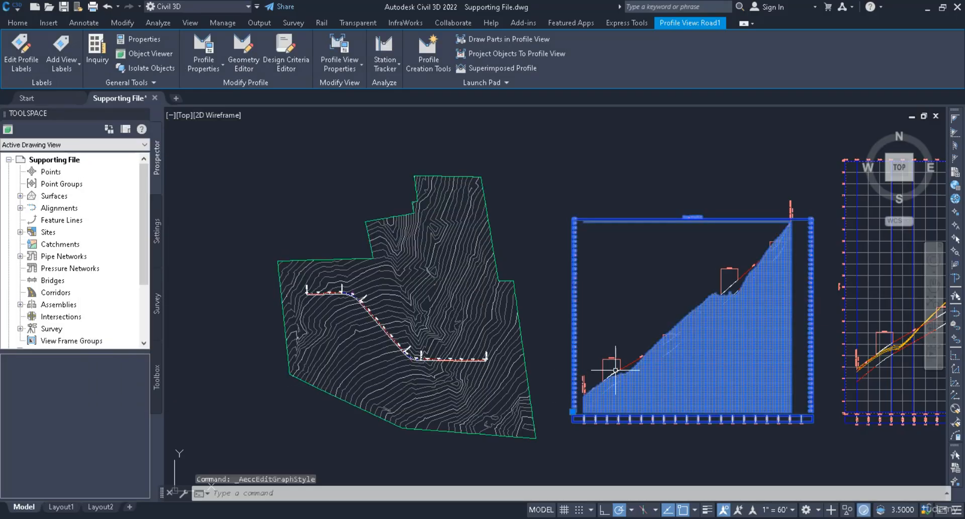
middle_click_drag(637, 347, 598, 342)
scroll(617, 344, "up", 2)
scroll(617, 344, "down", 2)
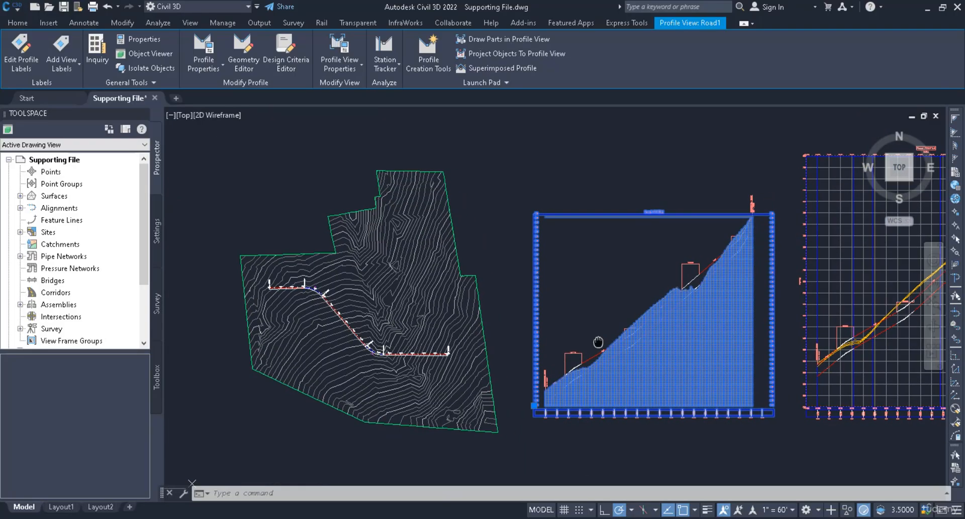
key("Escape")
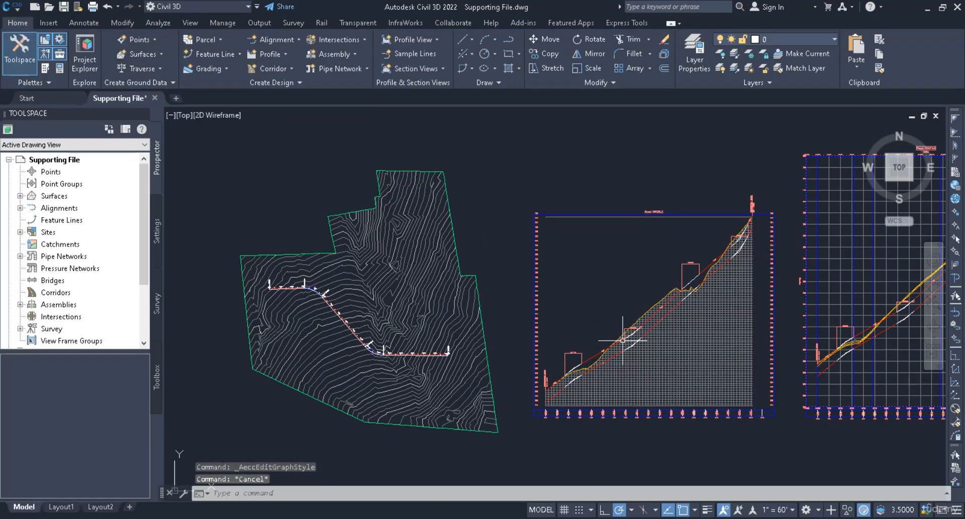
Step: Zoom in and pan across the restyled profile view to examine its grid and axes
scroll(690, 332, "up", 2)
mouse_move(690, 332)
middle_mouse_down()
mouse_move(704, 324)
mouse_move(711, 296)
middle_mouse_up()
scroll(695, 231, "up", 2)
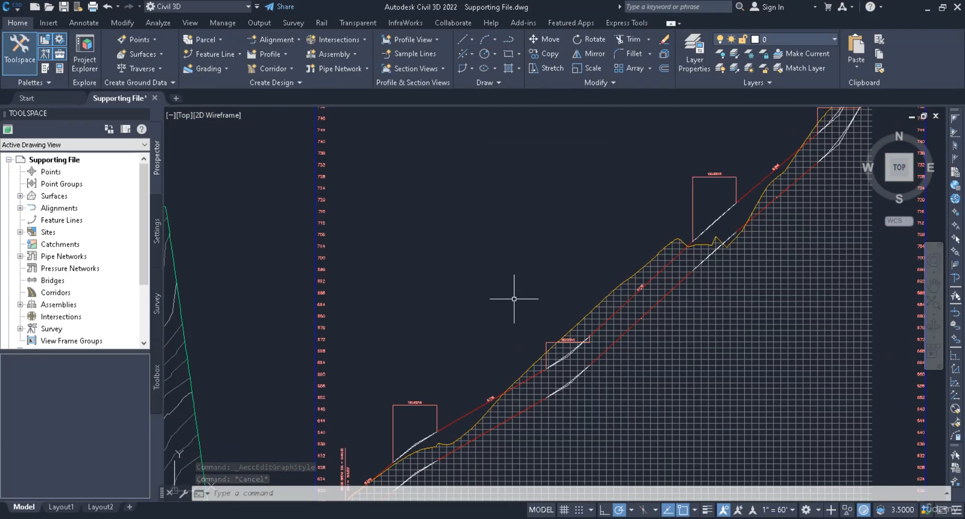
scroll(480, 339, "down", 2)
scroll(395, 348, "down", 2)
middle_click_drag(492, 337, 468, 329)
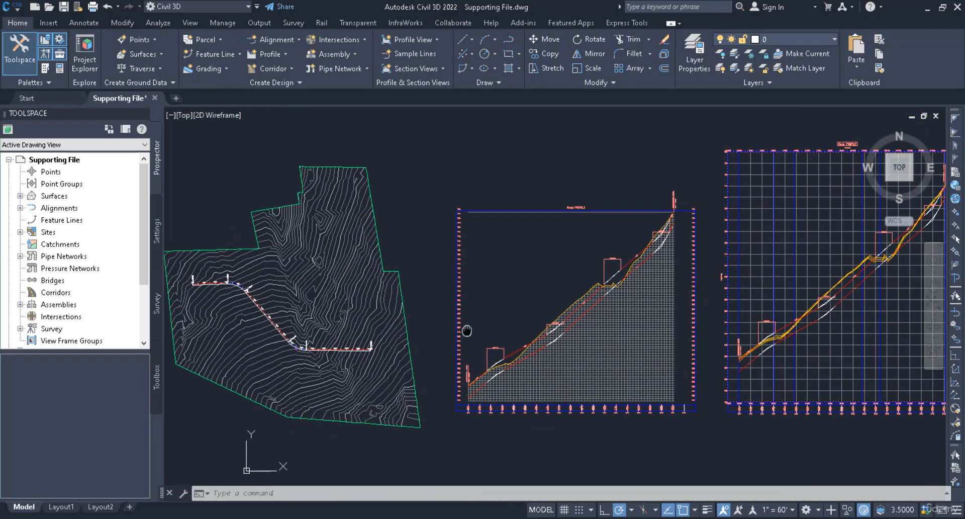
Step: Save the drawing to the Desktop as Lecture 71 and close it
left_click(12, 11)
left_click(49, 160)
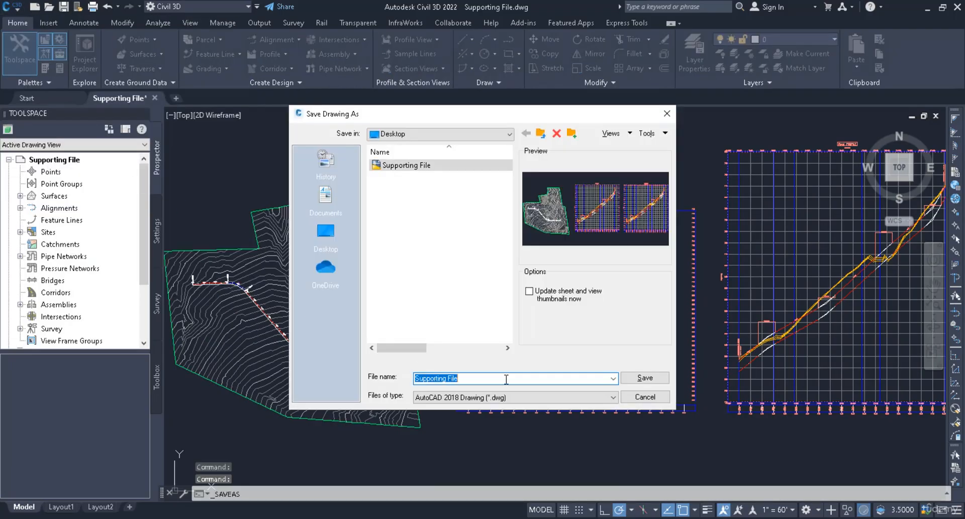
type("Lect")
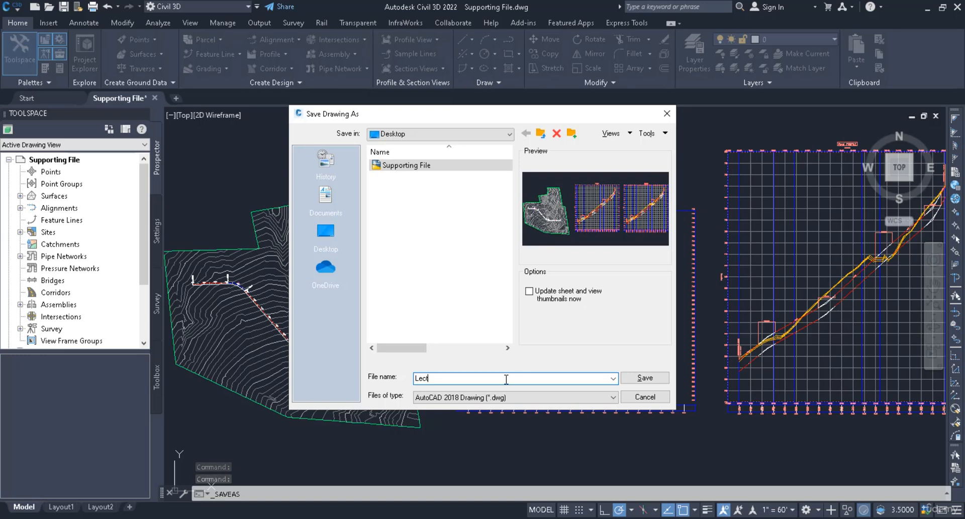
type("ure 71")
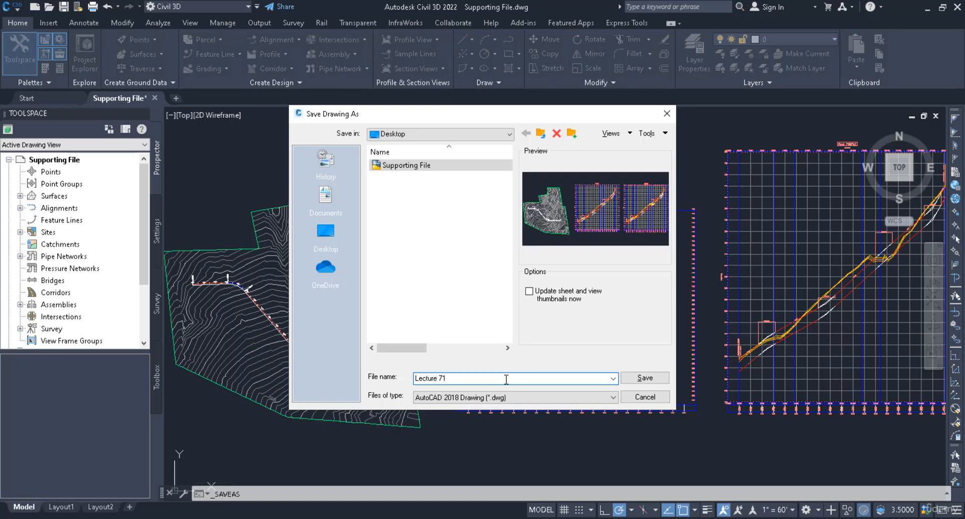
left_click(632, 376)
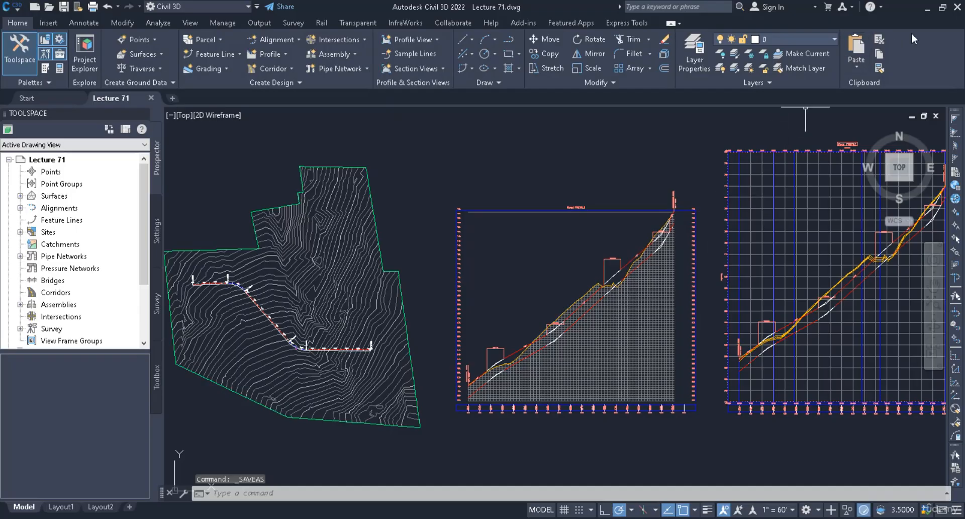
left_click(953, 11)
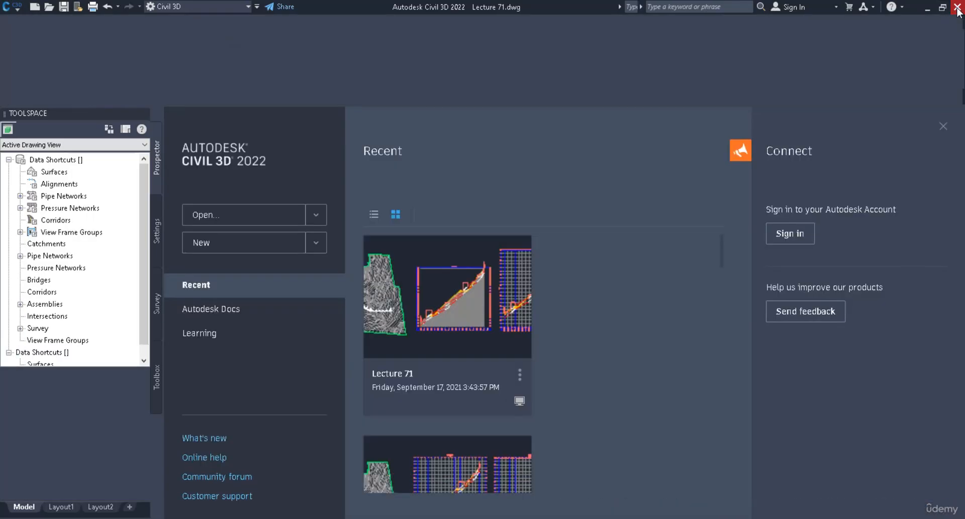